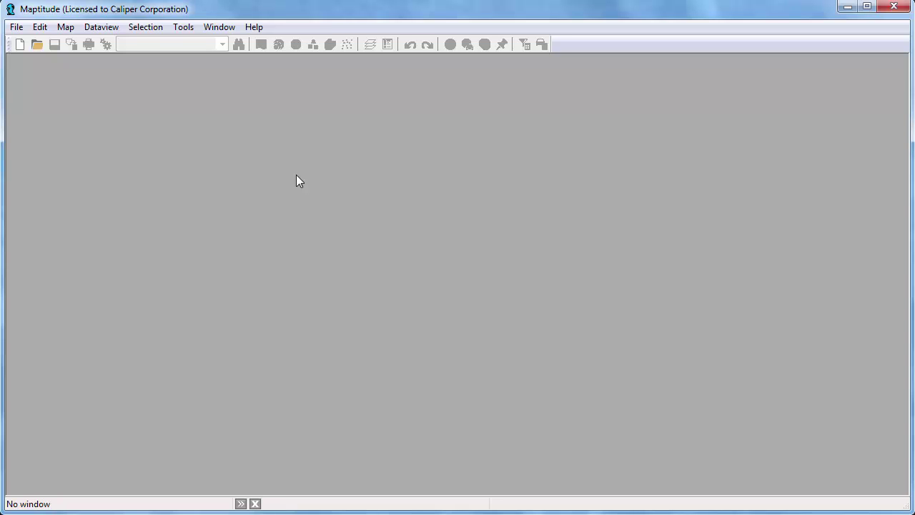
# Start a new map of type Territories from File > New and go to the Territory Wizard.
pyautogui.click(16, 27)
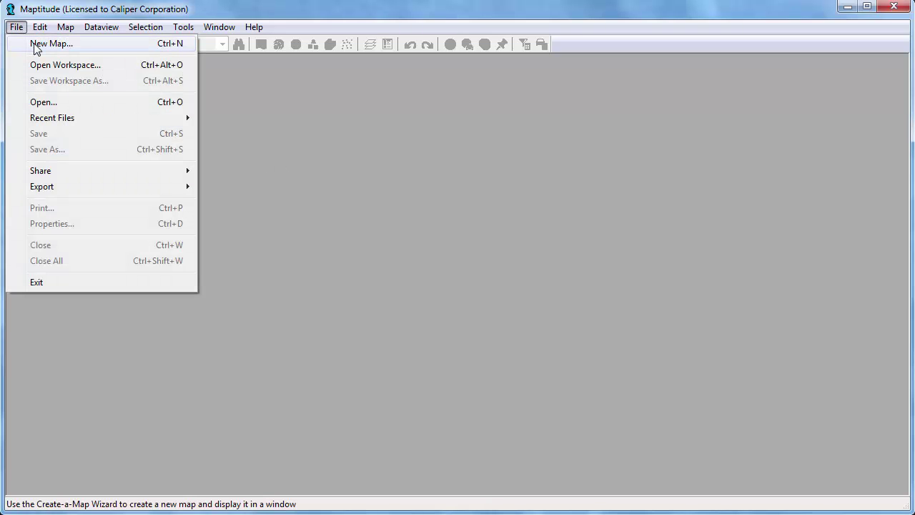
pyautogui.click(34, 44)
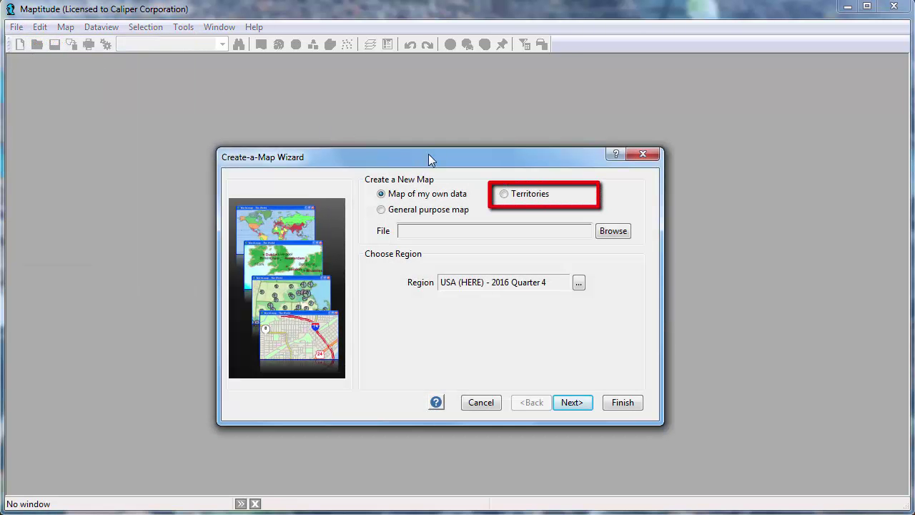
pyautogui.click(507, 194)
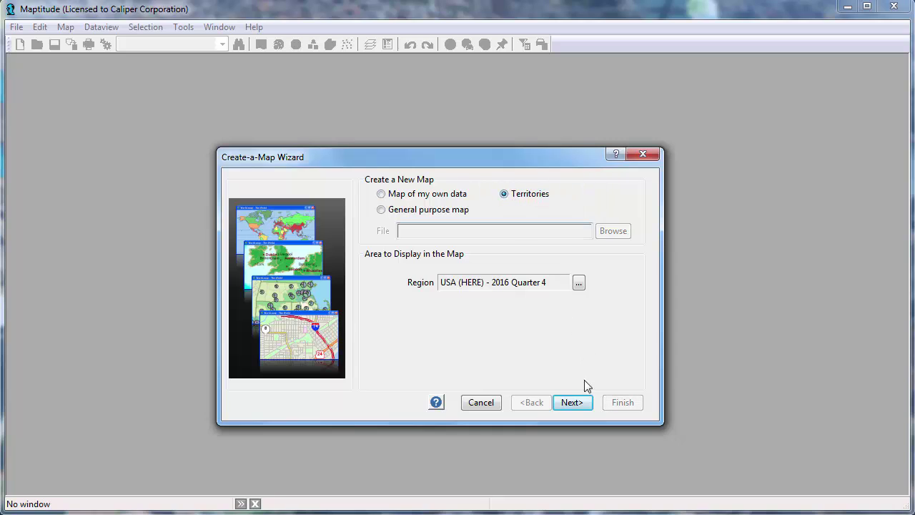
pyautogui.click(577, 402)
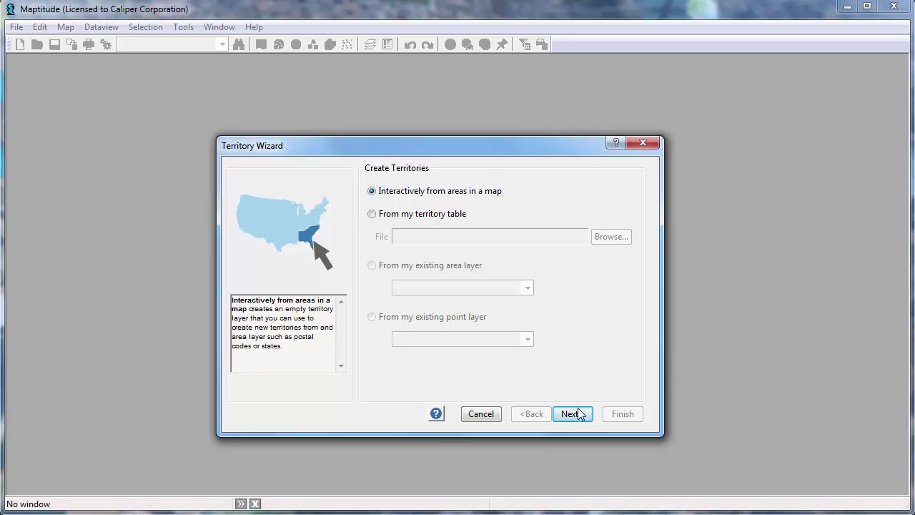
# Keep interactive creation, set the geography layer to State, and advance to Tracking Fields.
pyautogui.click(579, 412)
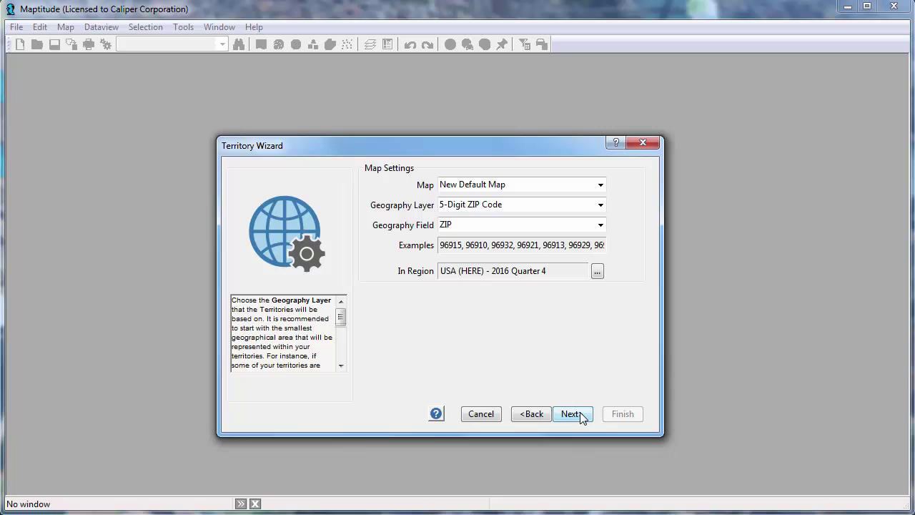
pyautogui.click(482, 205)
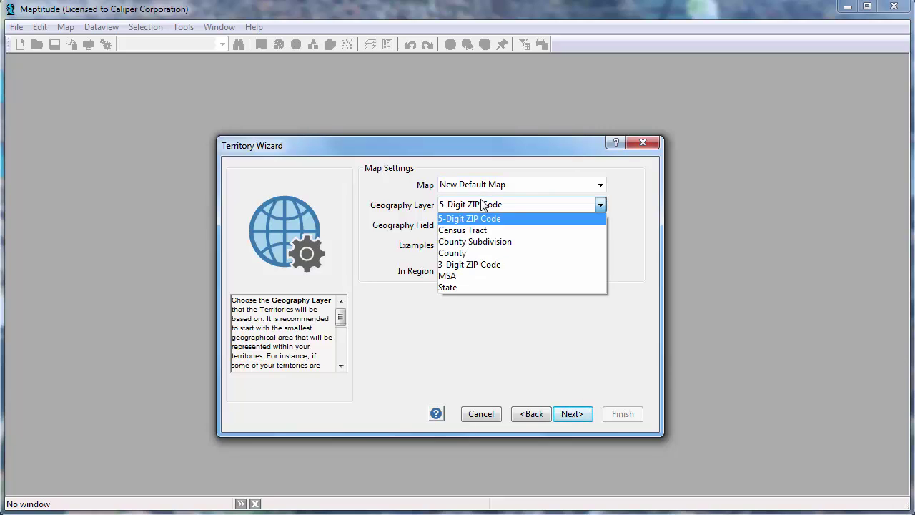
pyautogui.click(488, 288)
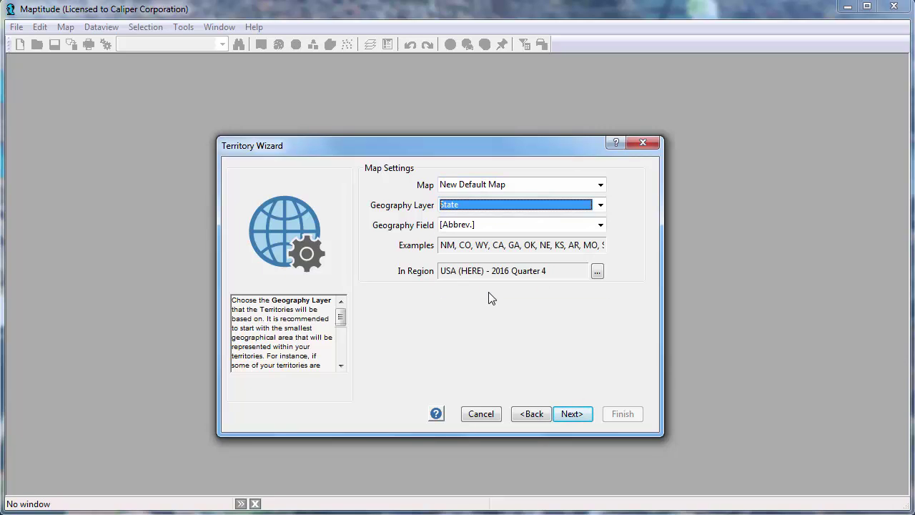
pyautogui.click(573, 415)
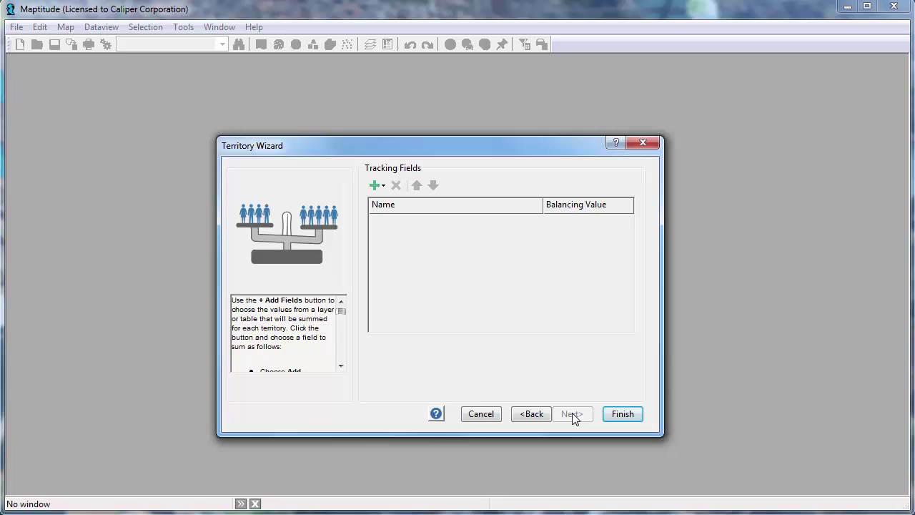
# Add the Population geography field for tracking with a balancing value of 45000000.
pyautogui.click(378, 187)
pyautogui.click(400, 204)
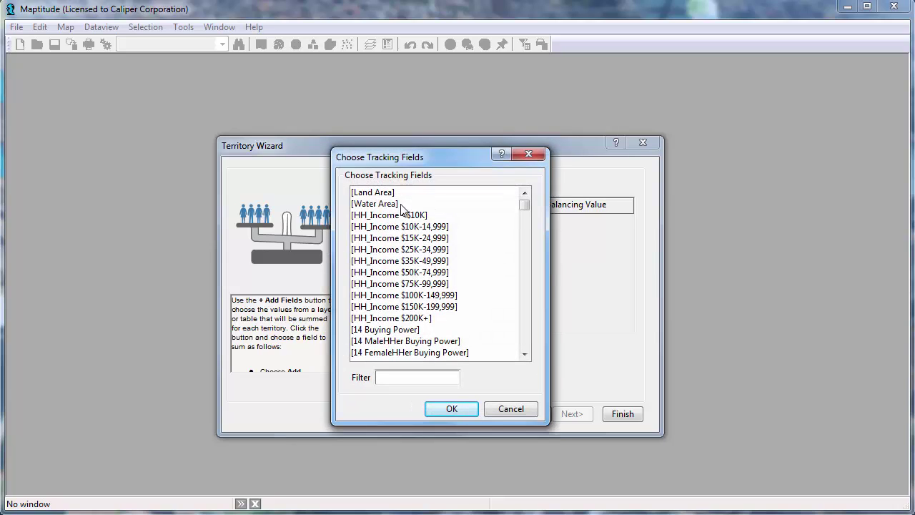
pyautogui.click(524, 329)
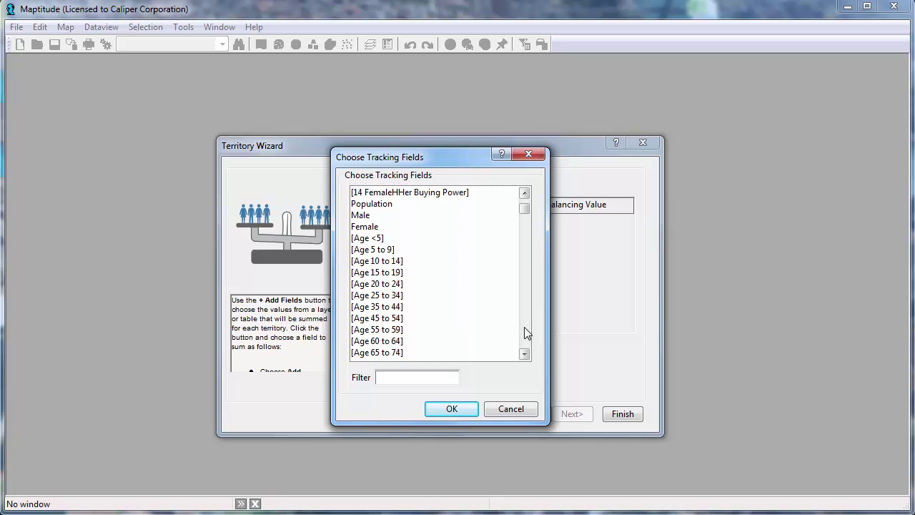
pyautogui.click(391, 205)
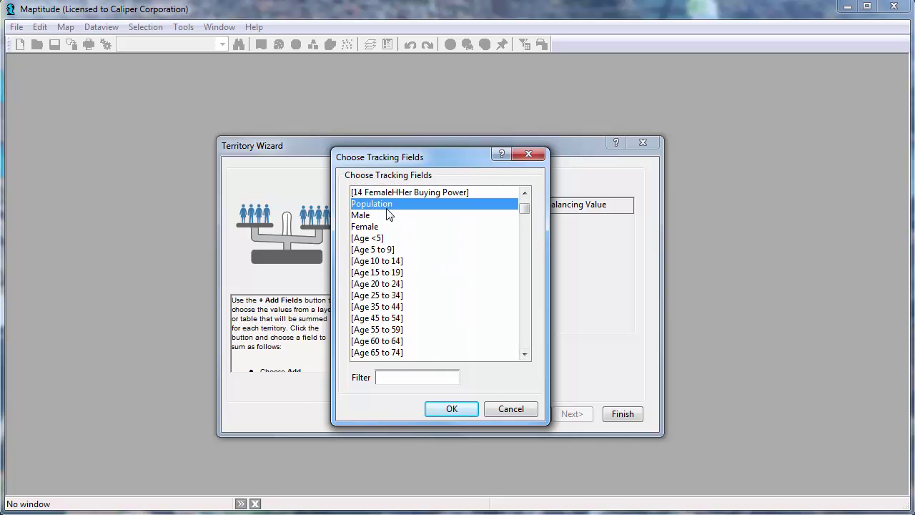
pyautogui.click(462, 409)
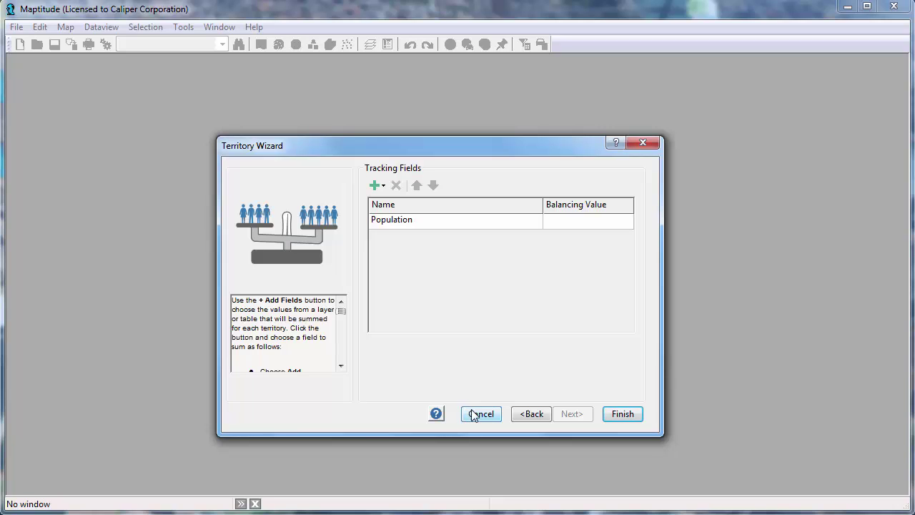
pyautogui.click(556, 226)
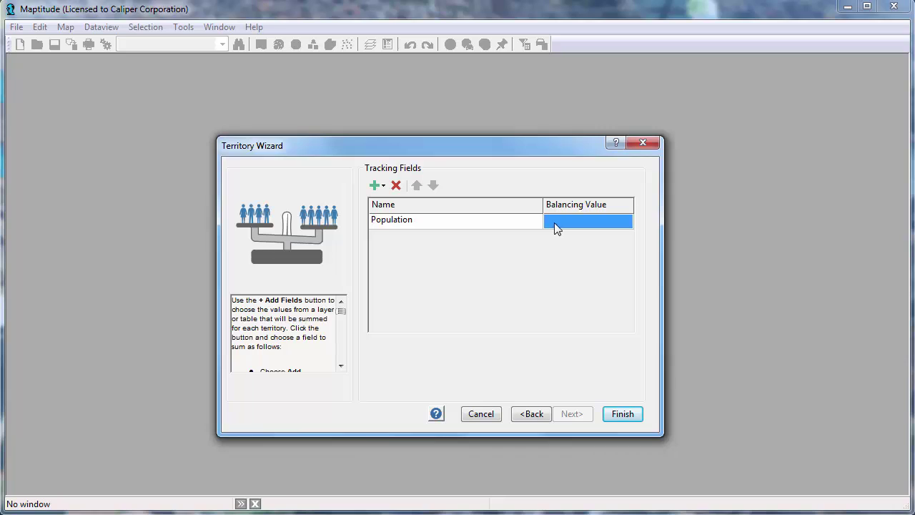
pyautogui.write('45000000')
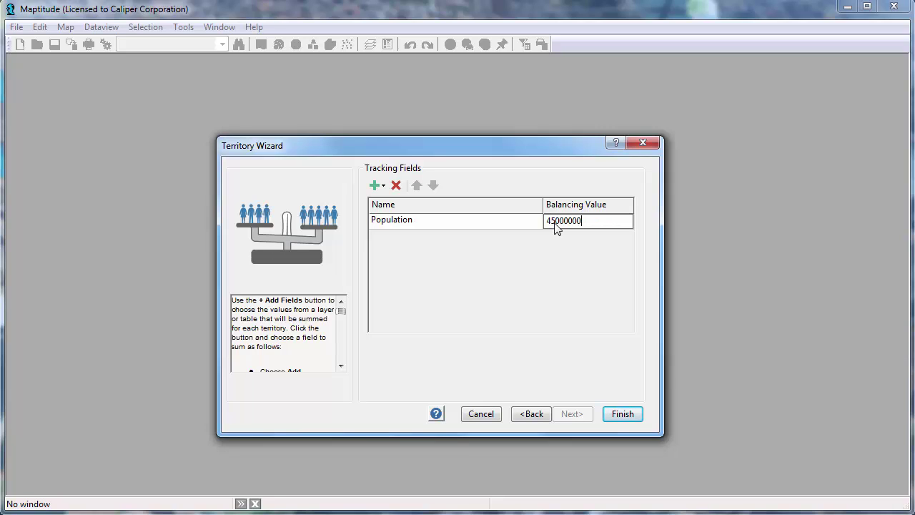
# Finish the wizard and save the territory layer as 'Sales Territories'.
pyautogui.click(632, 410)
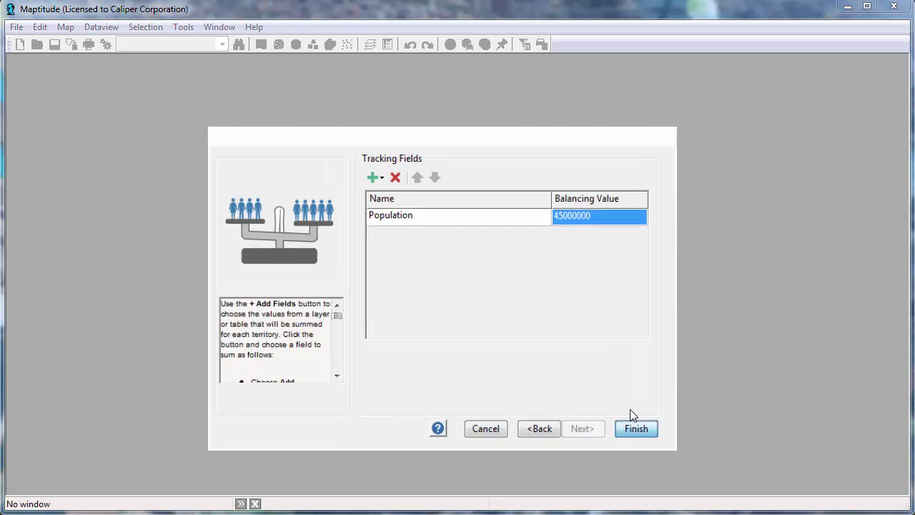
pyautogui.write('Sales Ter')
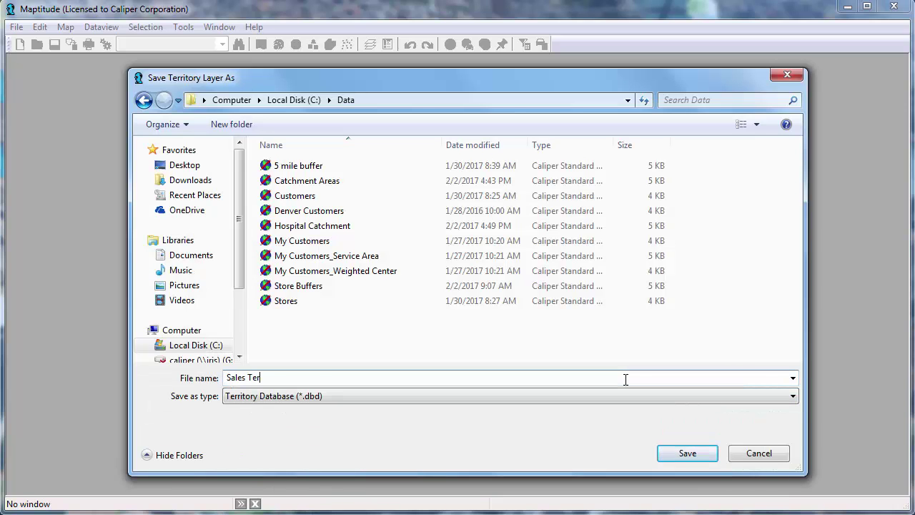
pyautogui.write('ritories')
pyautogui.click(708, 454)
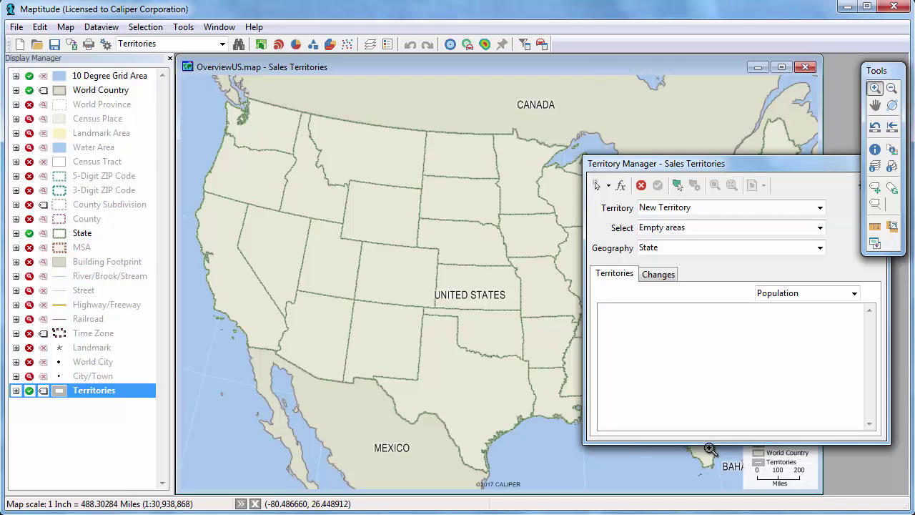
# Select California, Nevada and Oregon into a new territory and name it 'West'.
pyautogui.click(170, 59)
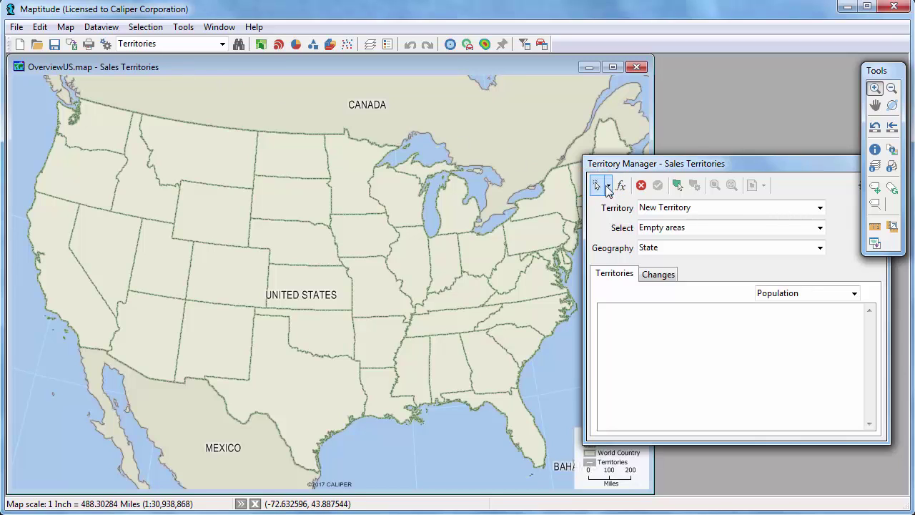
pyautogui.click(599, 186)
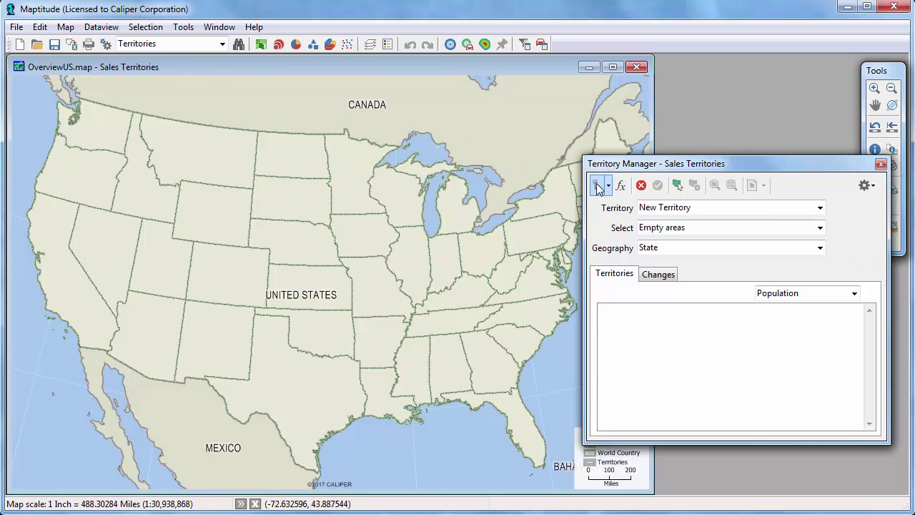
pyautogui.click(90, 299)
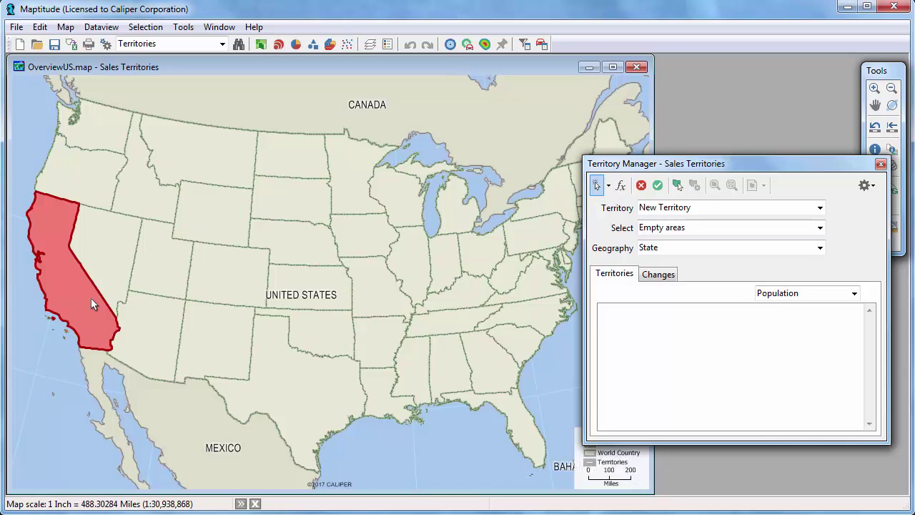
pyautogui.click(659, 275)
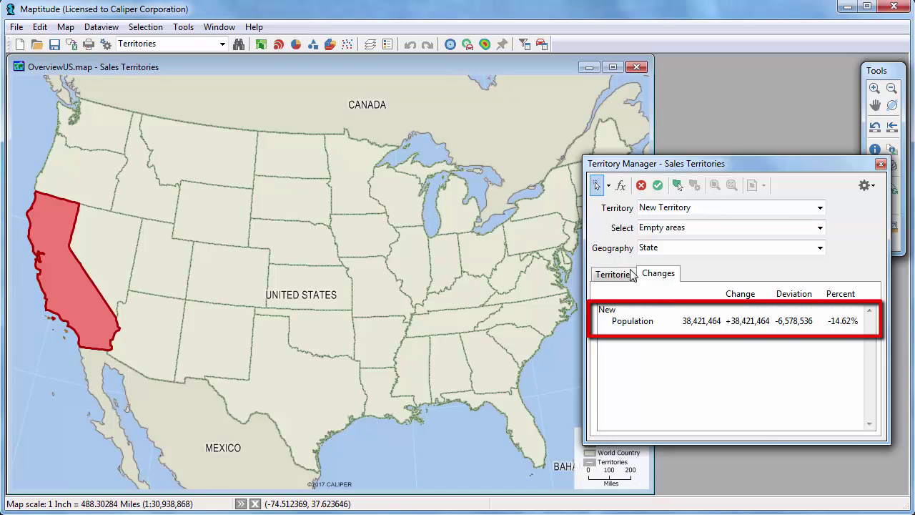
pyautogui.click(130, 252)
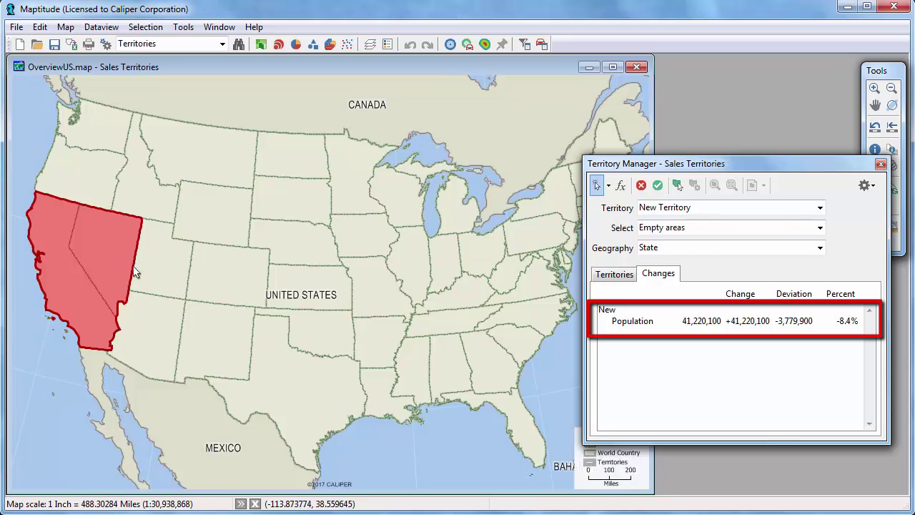
pyautogui.click(75, 191)
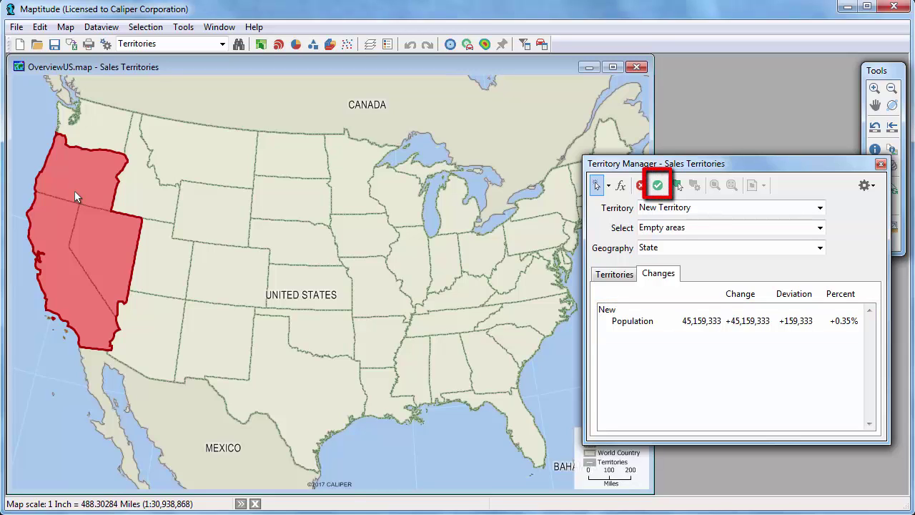
pyautogui.click(657, 186)
pyautogui.write('West')
pyautogui.click(470, 382)
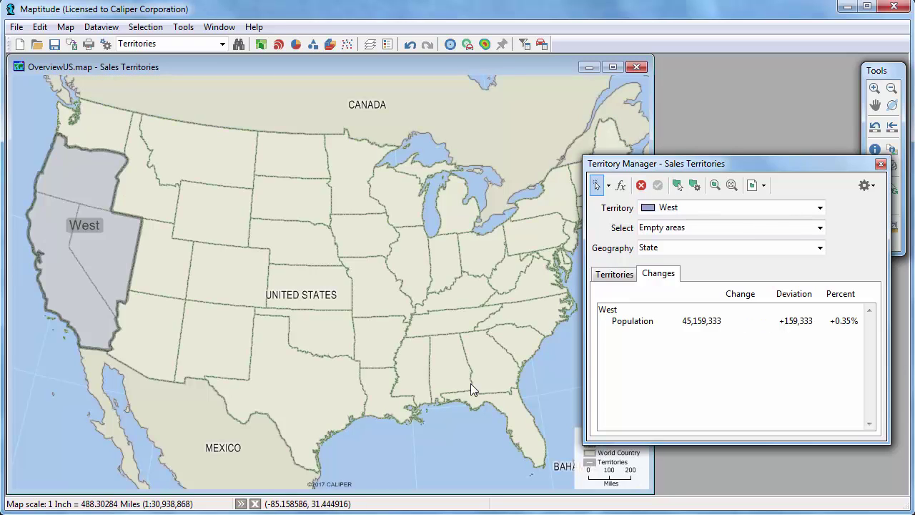
# Start a new territory and select Arizona, New Mexico, Texas, Oklahoma, Arkansas and Louisiana.
pyautogui.click(664, 208)
pyautogui.click(665, 224)
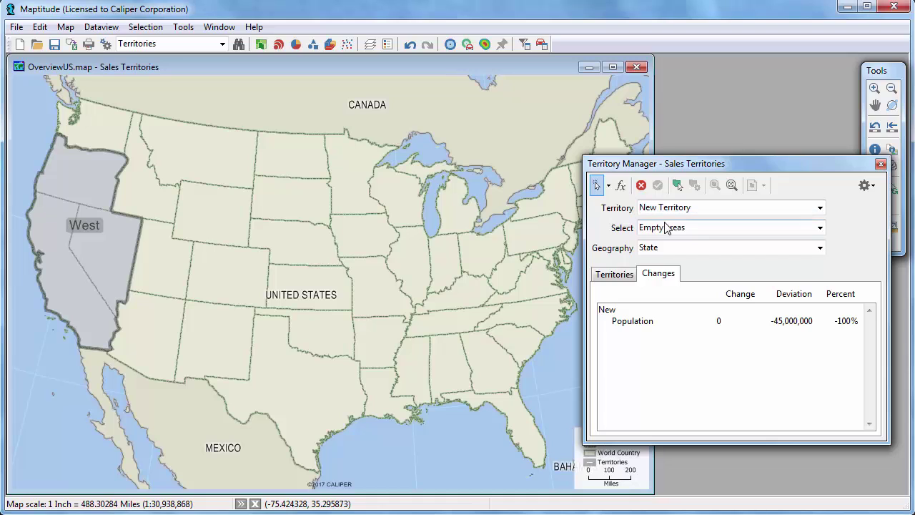
pyautogui.click(150, 333)
pyautogui.click(218, 337)
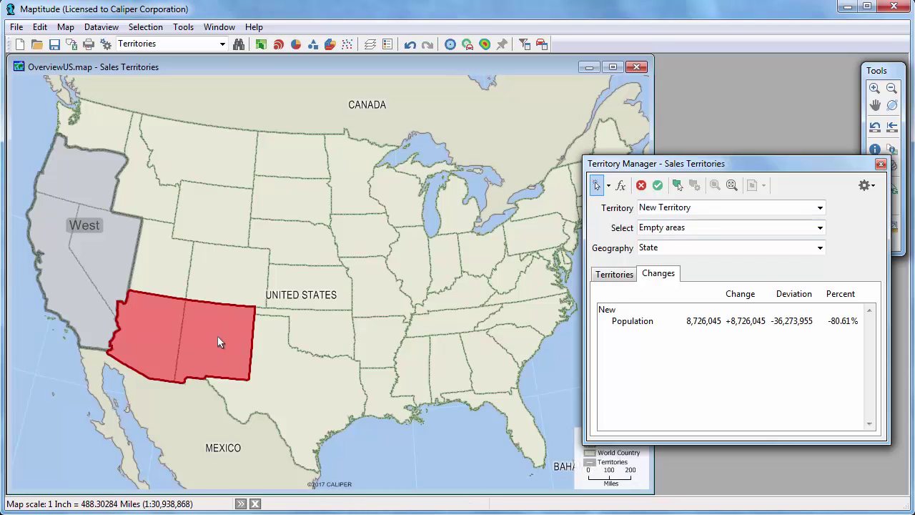
pyautogui.click(321, 366)
pyautogui.click(327, 340)
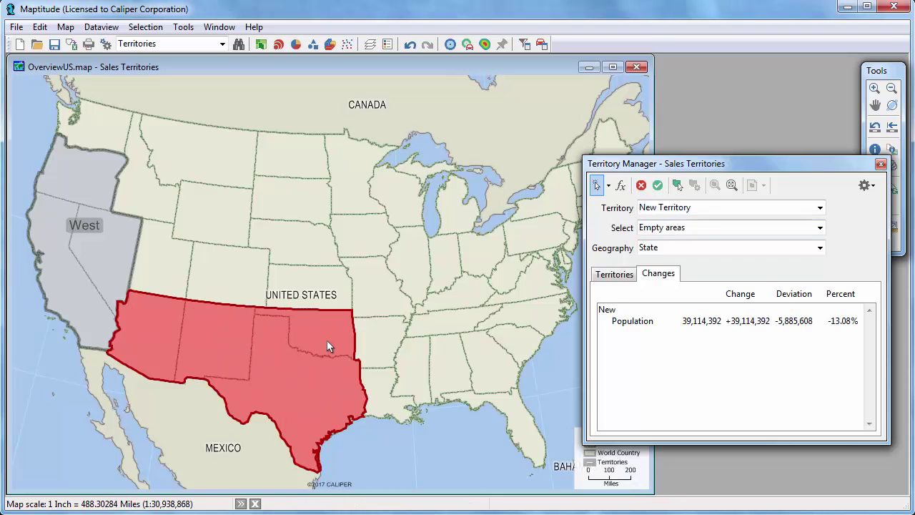
pyautogui.click(371, 350)
pyautogui.click(382, 389)
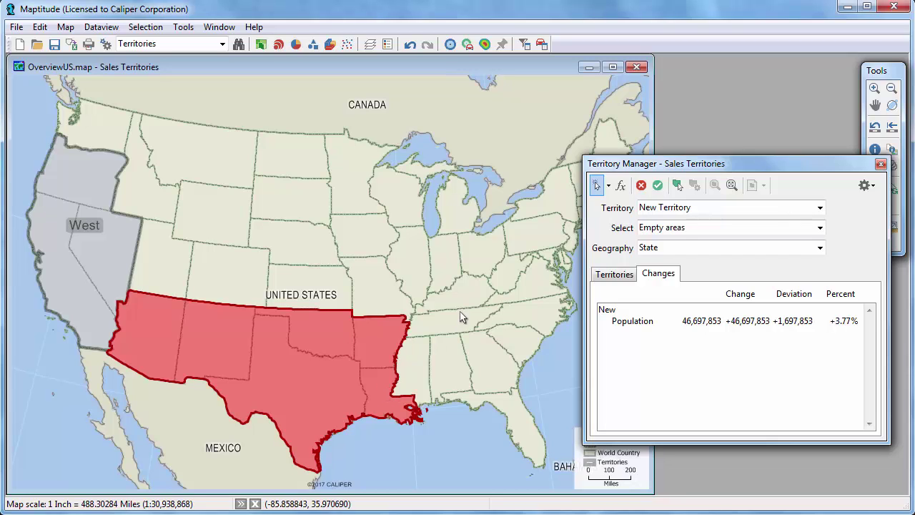
# Commit the selected states as a territory named 'South'.
pyautogui.click(658, 185)
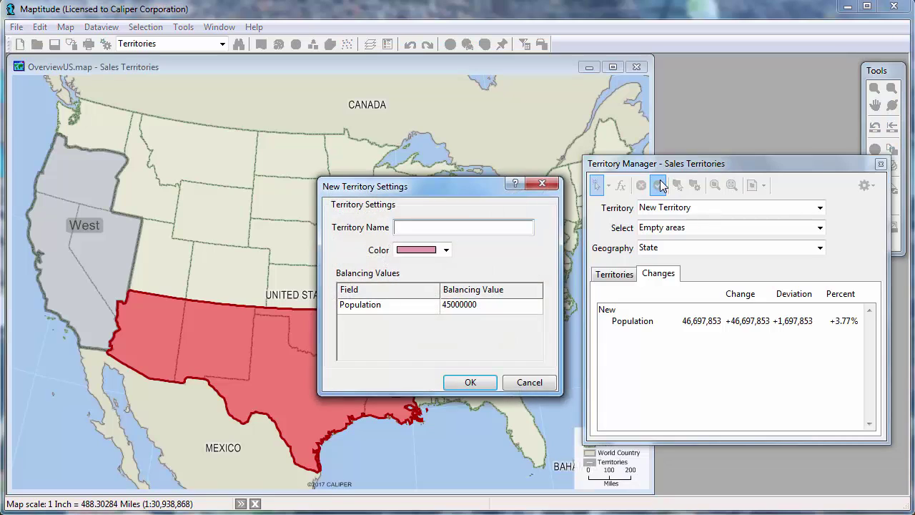
pyautogui.write('South')
pyautogui.click(483, 382)
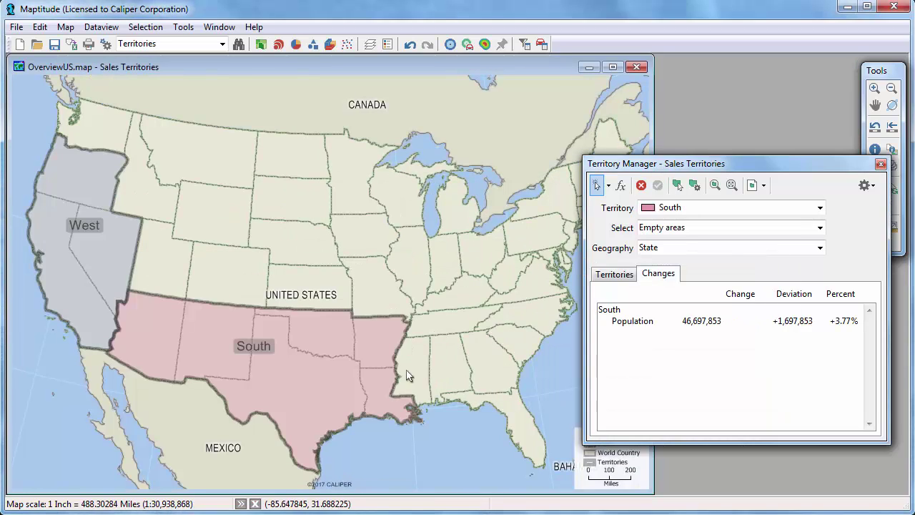
pyautogui.click(15, 27)
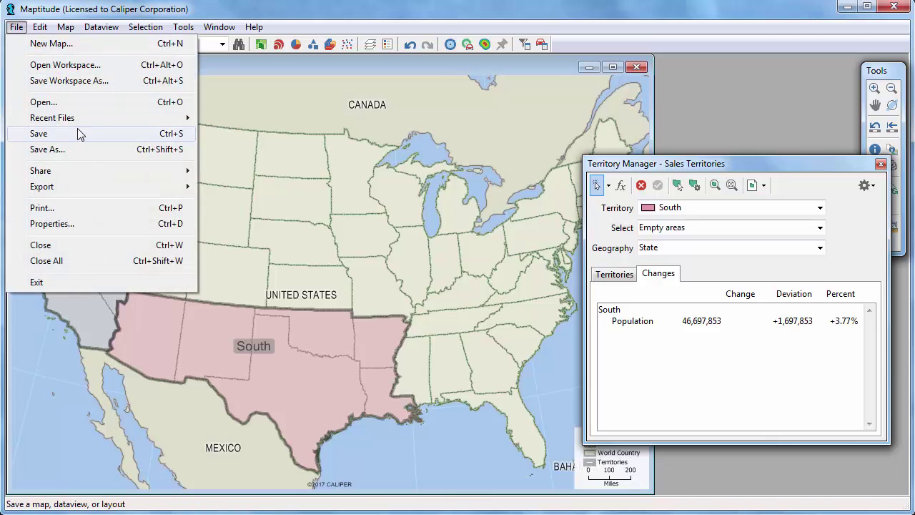
# Close the map, choosing No to All to discard unsaved changes.
pyautogui.click(105, 262)
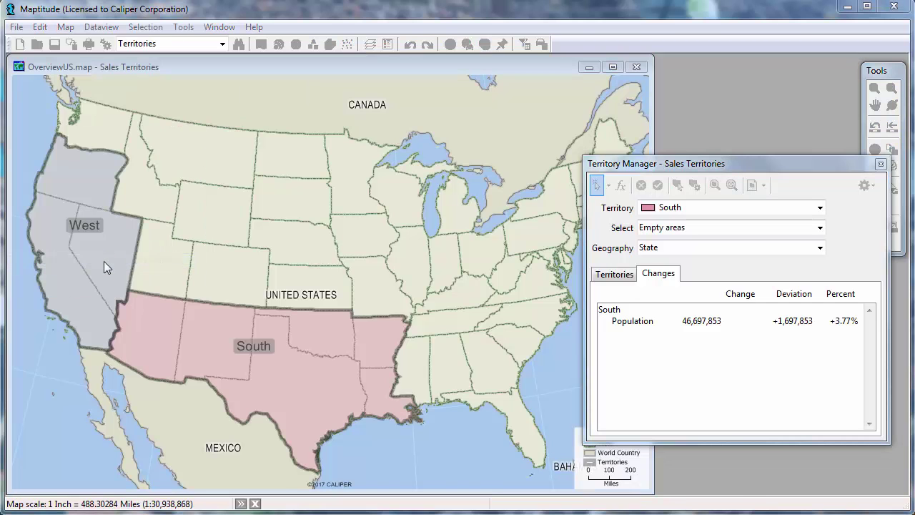
pyautogui.click(459, 324)
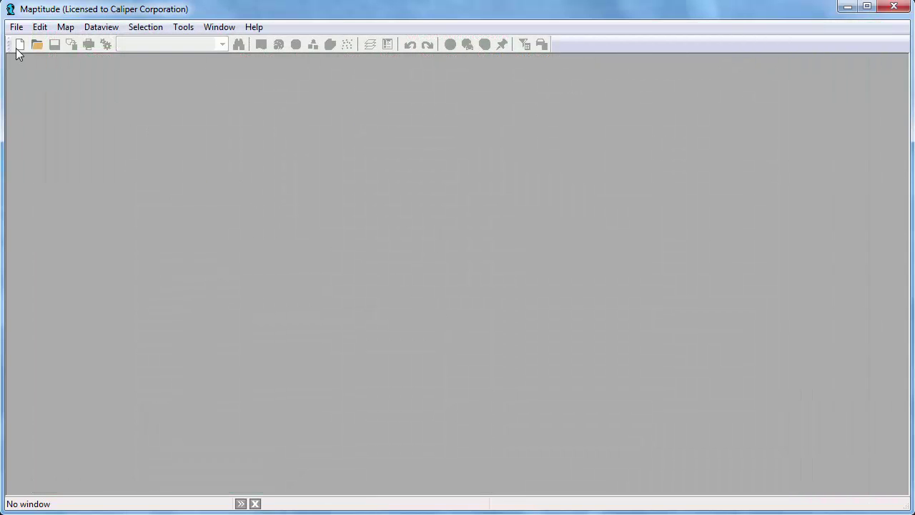
# Start a new territories map from a territory table, opening MA Sales Territories.xlsx.
pyautogui.click(17, 45)
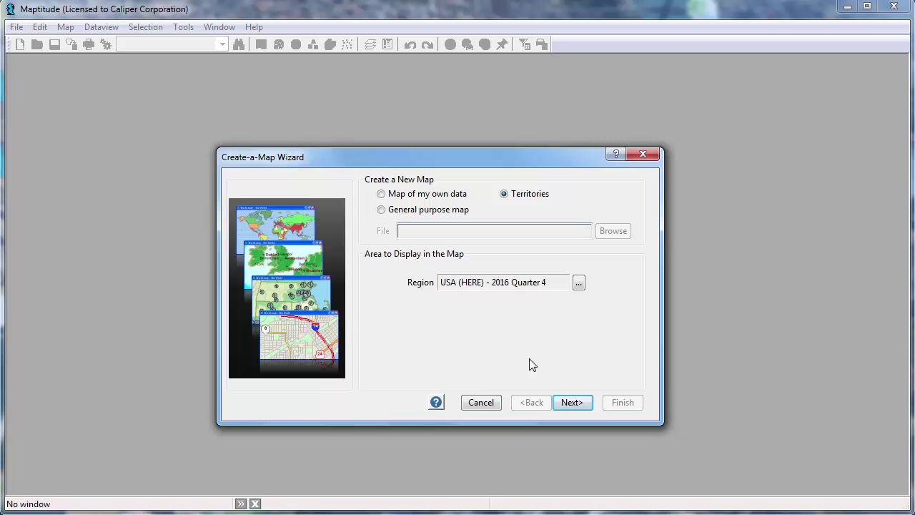
pyautogui.click(575, 403)
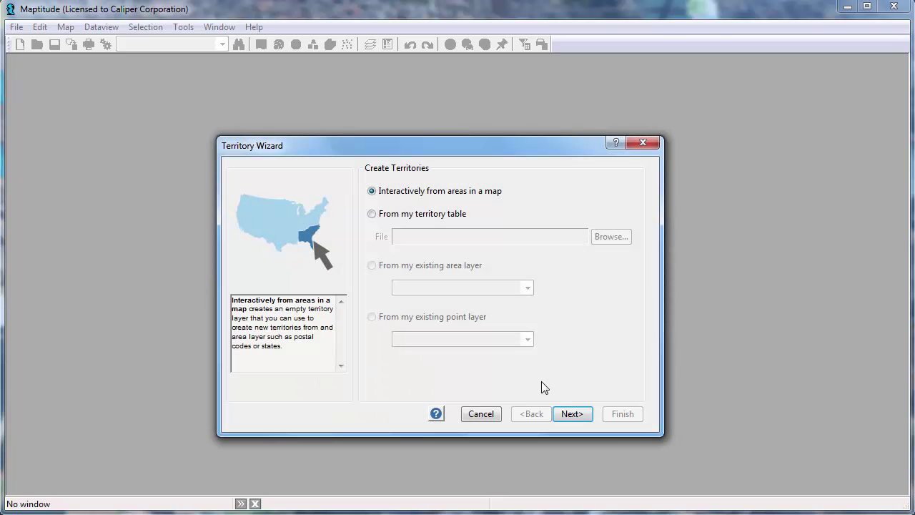
pyautogui.click(405, 215)
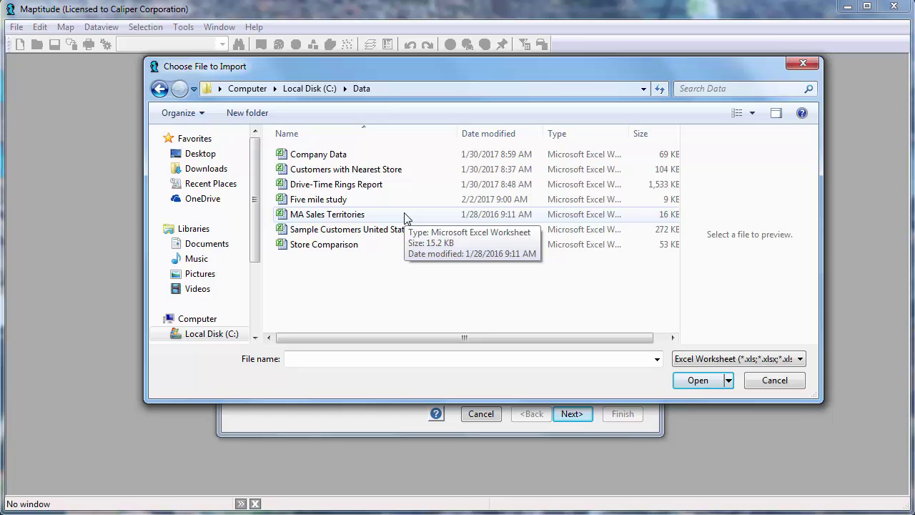
pyautogui.click(394, 215)
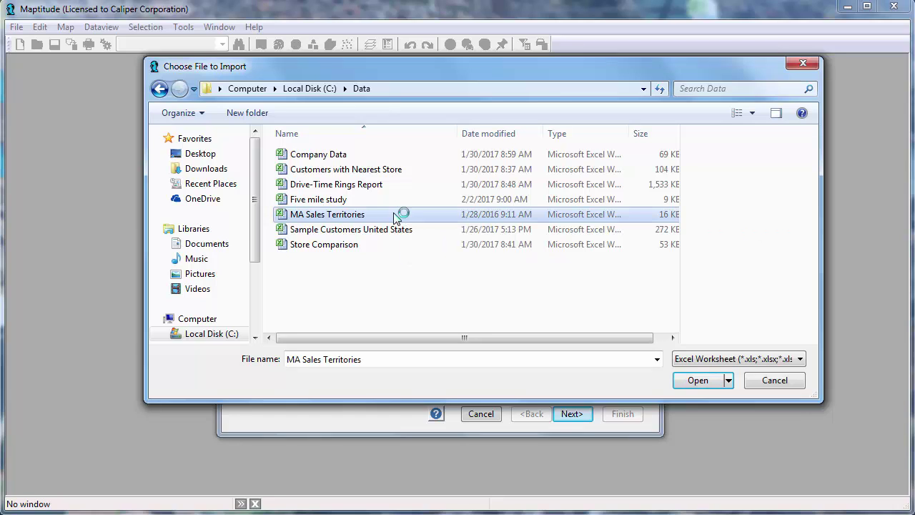
pyautogui.click(685, 381)
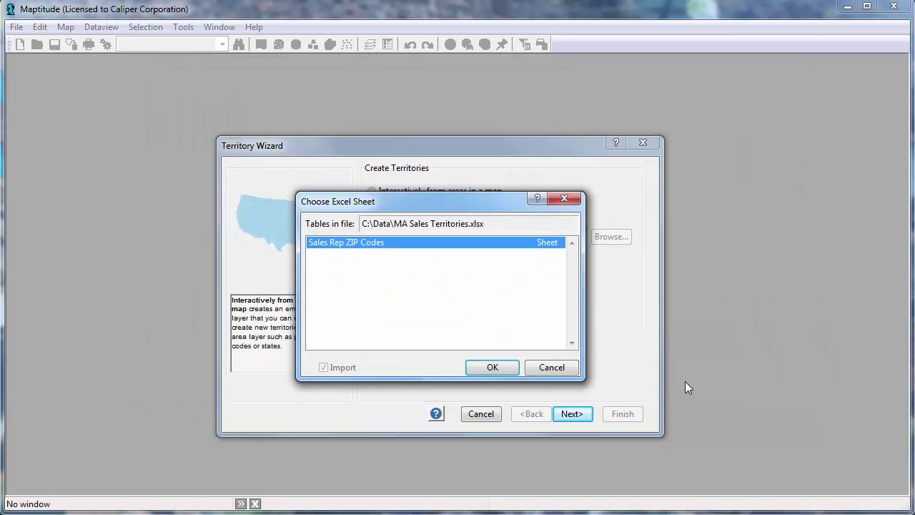
# Use the Sales Rep ZIP Codes sheet and set REPRESENTATIVE as the territory field.
pyautogui.click(505, 366)
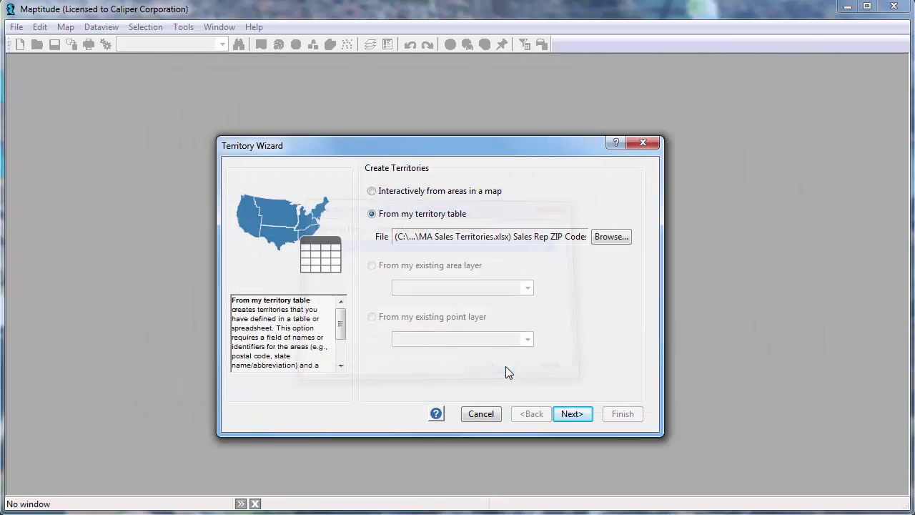
pyautogui.click(572, 413)
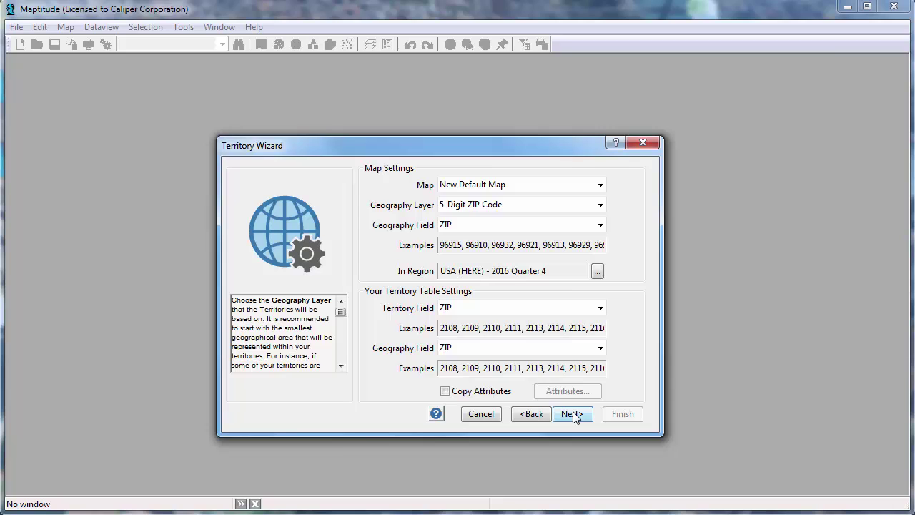
pyautogui.click(510, 308)
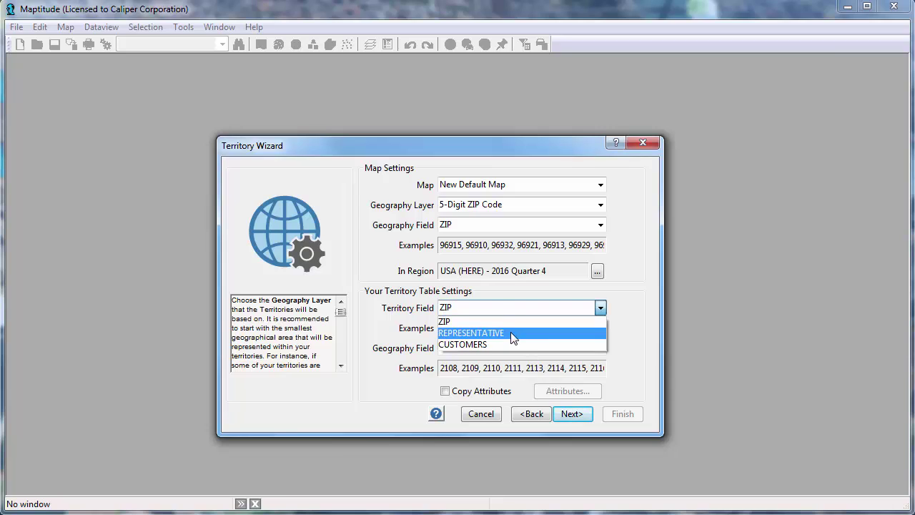
pyautogui.click(511, 333)
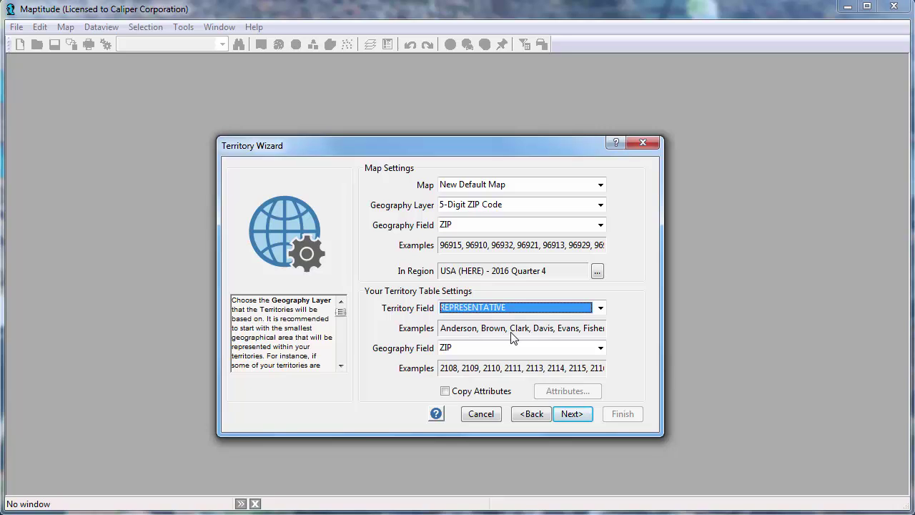
# Add [14 Buying Power] and Population from the geography layer as tracking fields.
pyautogui.click(568, 415)
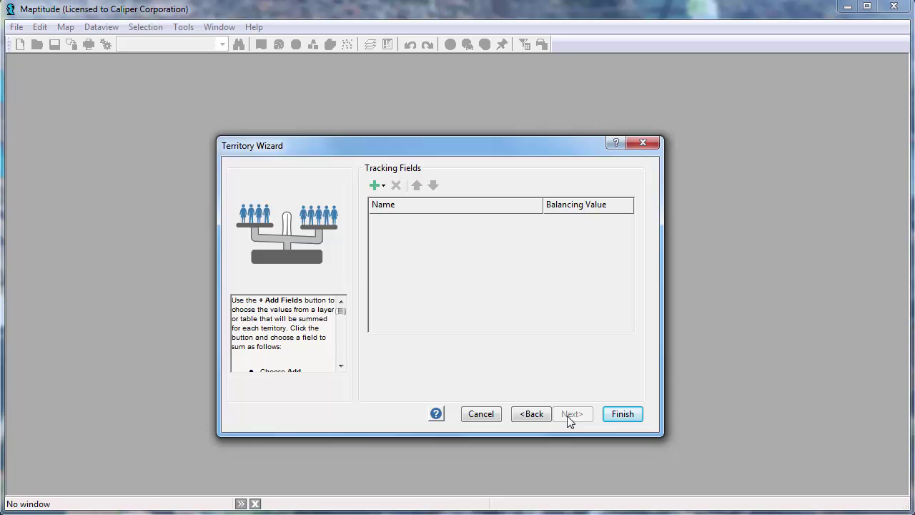
pyautogui.click(382, 186)
pyautogui.click(396, 203)
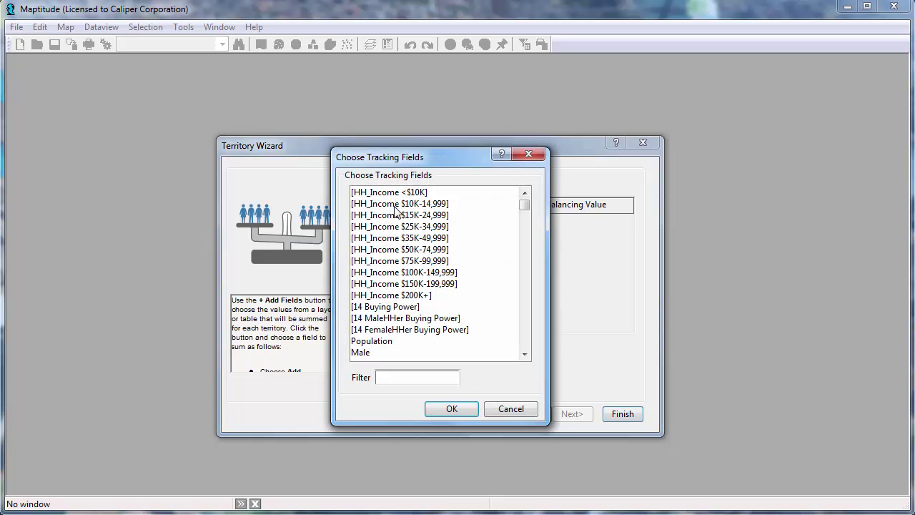
pyautogui.click(406, 307)
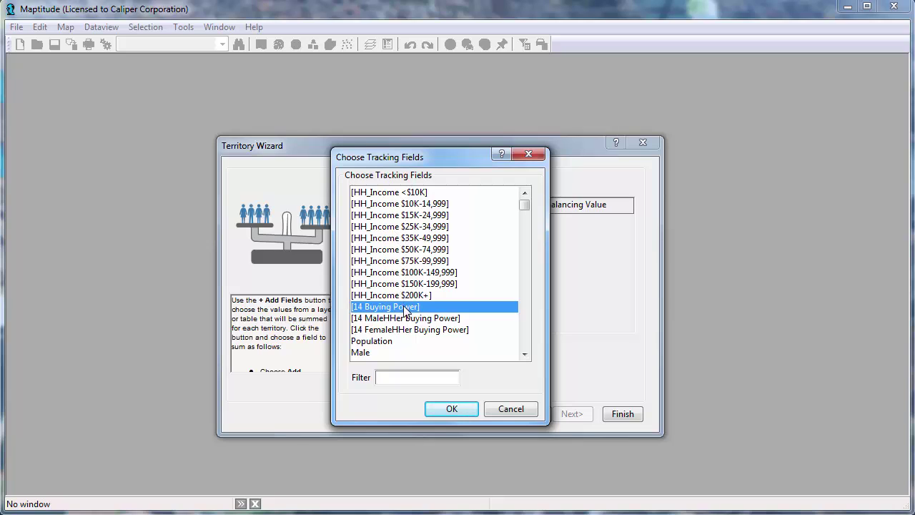
pyautogui.keyDown('ctrl'); pyautogui.click(403, 340); pyautogui.keyUp('ctrl')
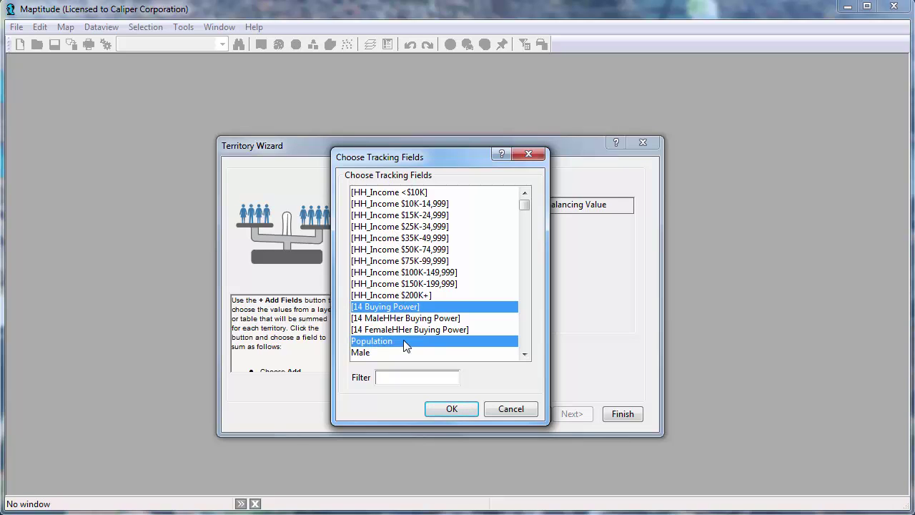
pyautogui.click(454, 409)
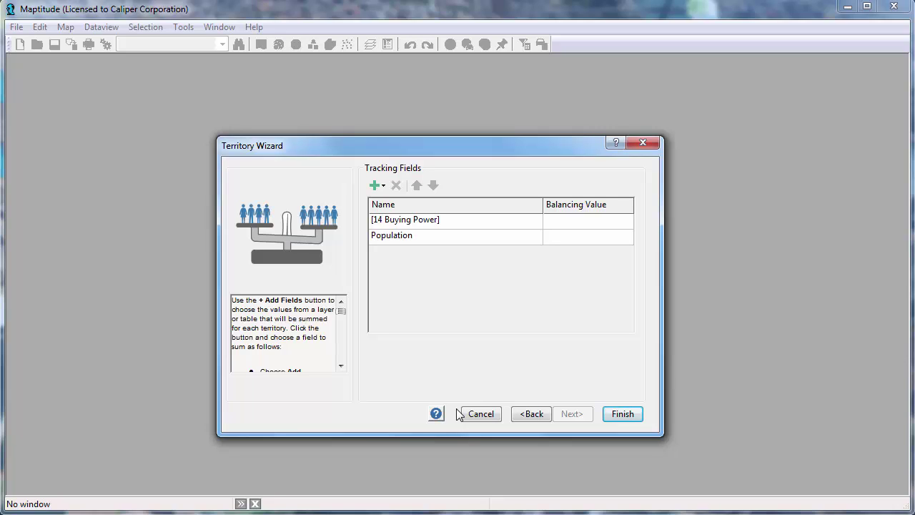
# Import CUSTOMERS from the territory table as a tracking field.
pyautogui.click(375, 185)
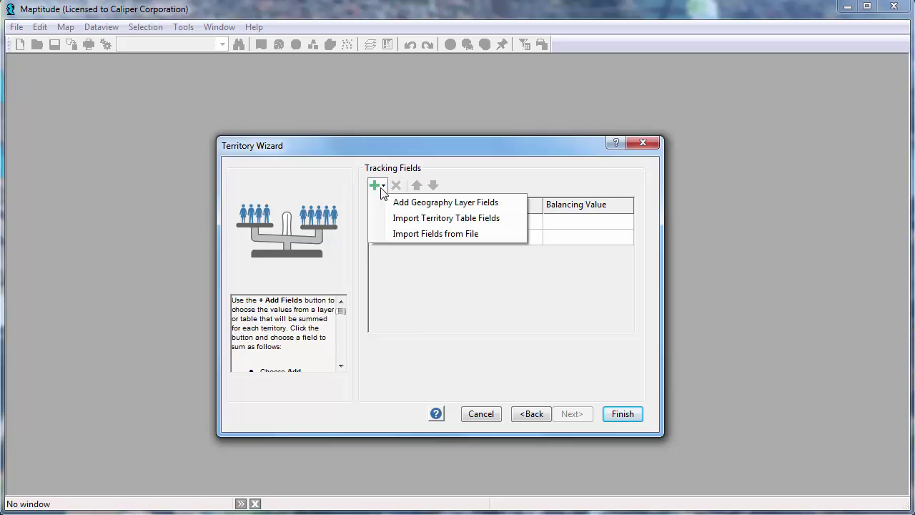
pyautogui.click(401, 219)
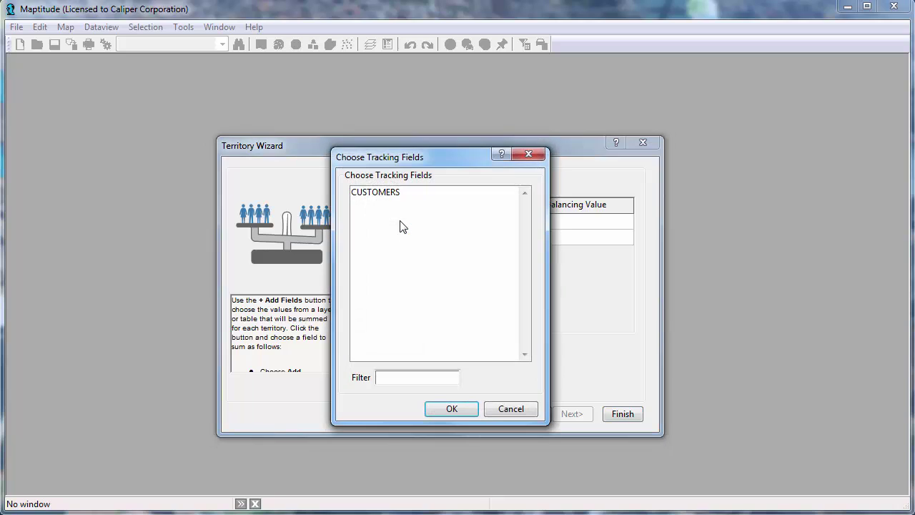
pyautogui.click(375, 194)
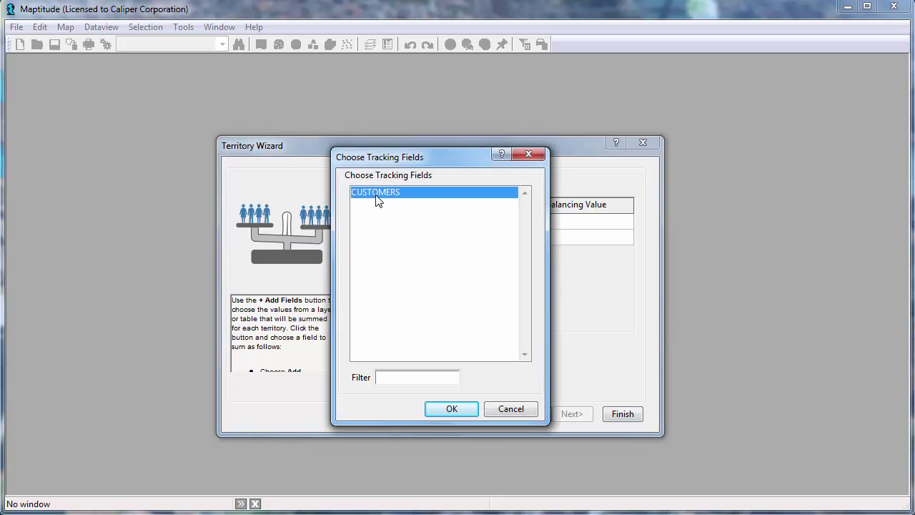
pyautogui.click(458, 406)
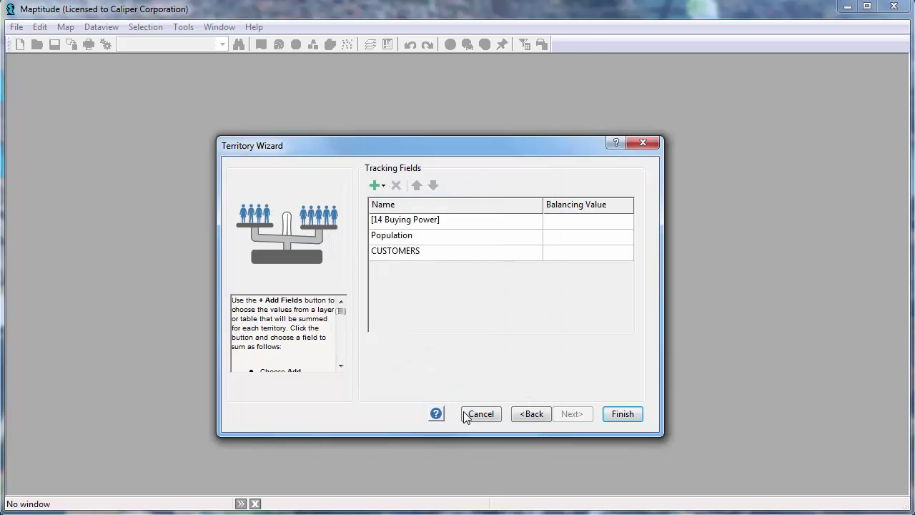
# Finish the wizard and save the territory layer as 'MA Territories'.
pyautogui.click(631, 414)
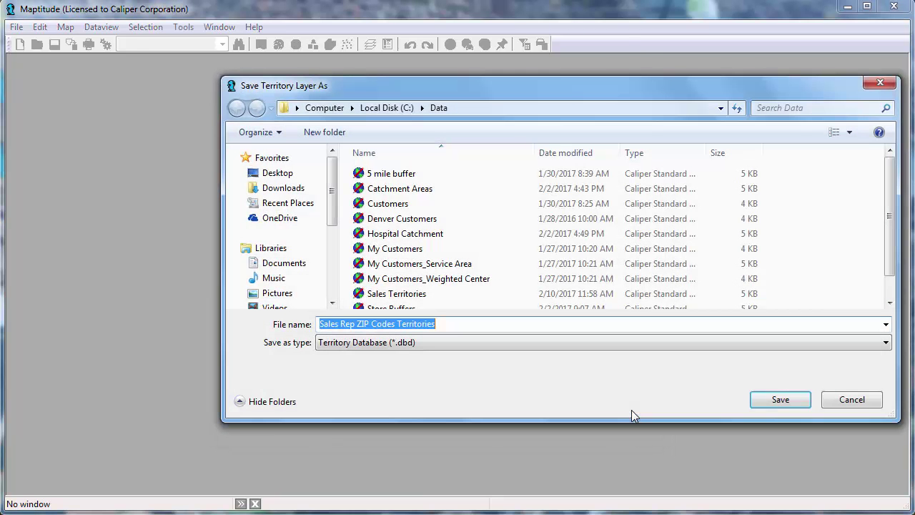
pyautogui.write('MA Territories')
pyautogui.press('Return')
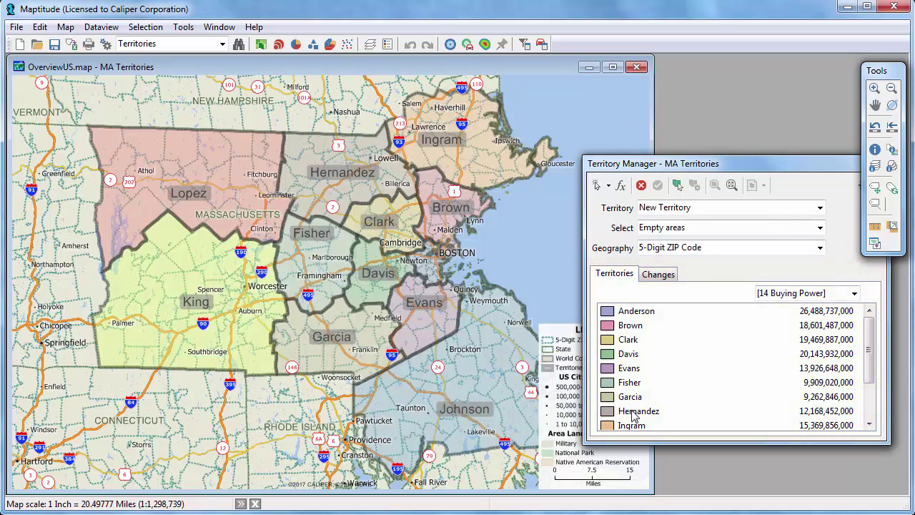
# Switch the Territory Manager summary field to CUSTOMERS, e.g. 1,125 for Anderson, 606 for Brown.
pyautogui.click(809, 296)
pyautogui.click(807, 319)
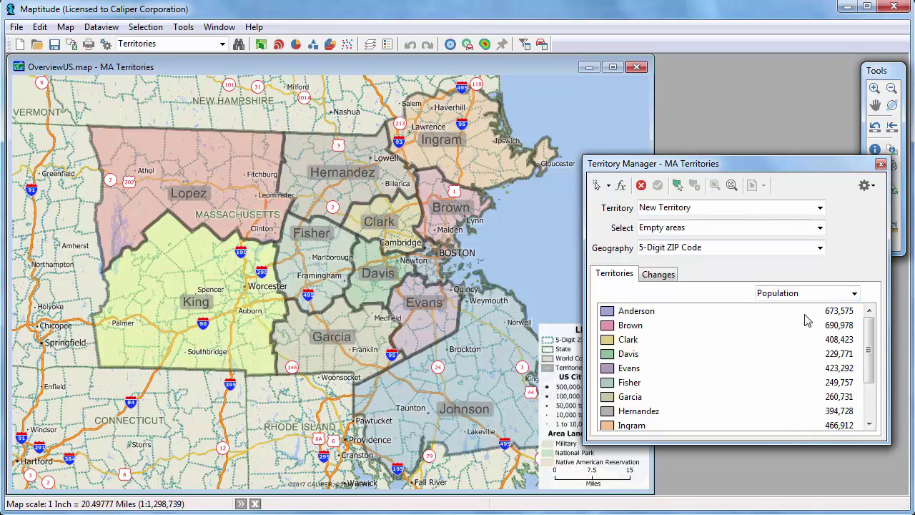
pyautogui.click(813, 295)
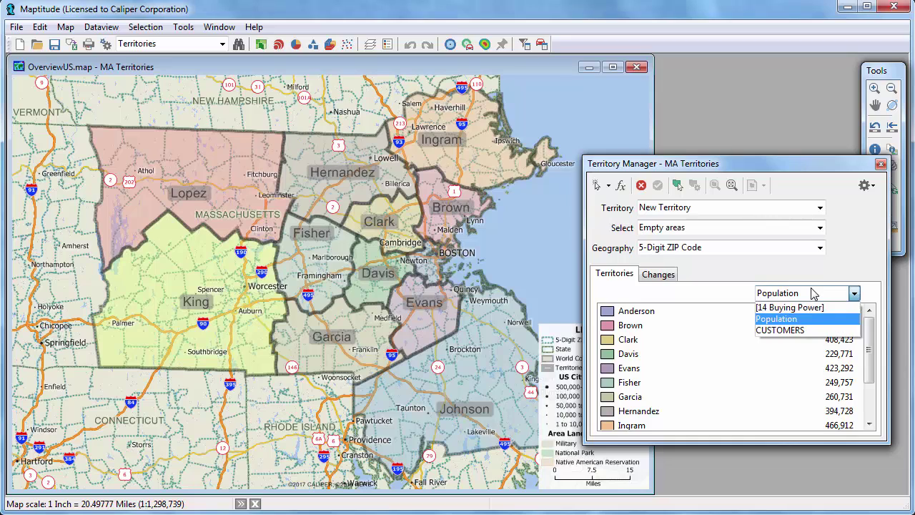
pyautogui.click(811, 330)
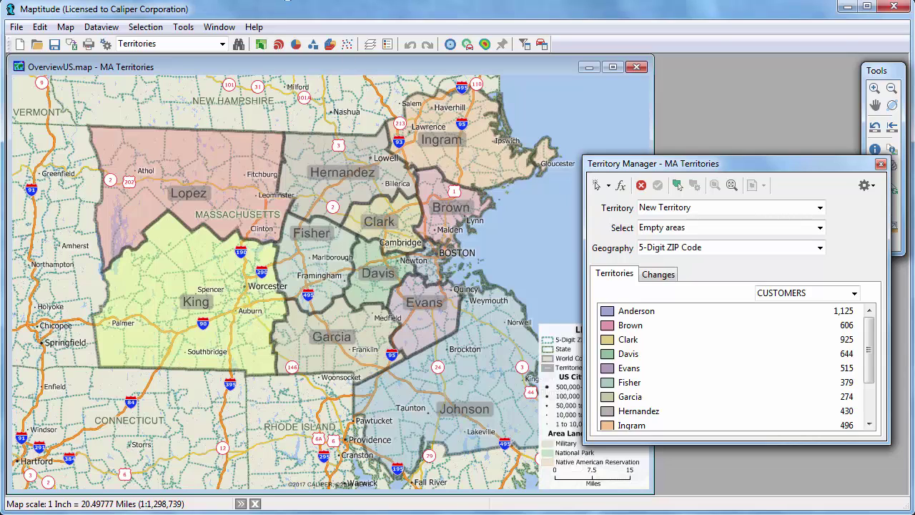
# Close the MA Territories map, discarding changes in all windows with No to All.
pyautogui.click(16, 26)
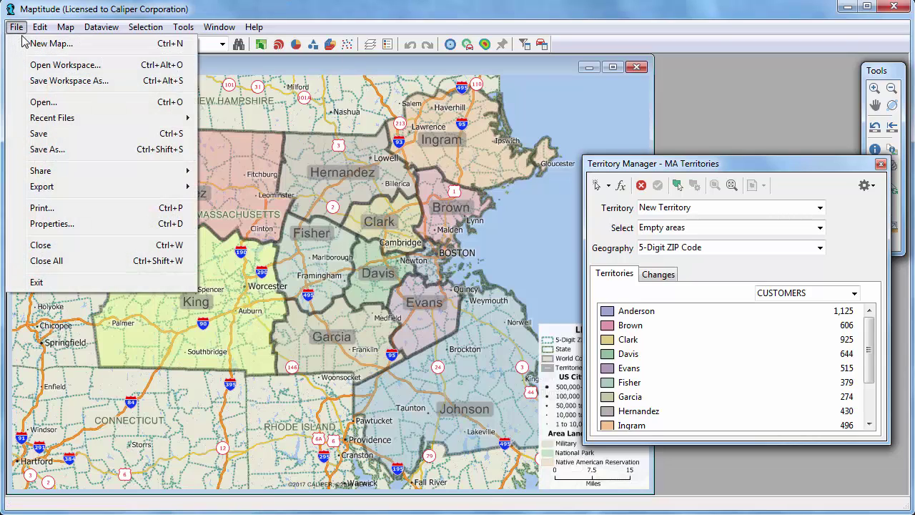
pyautogui.click(60, 245)
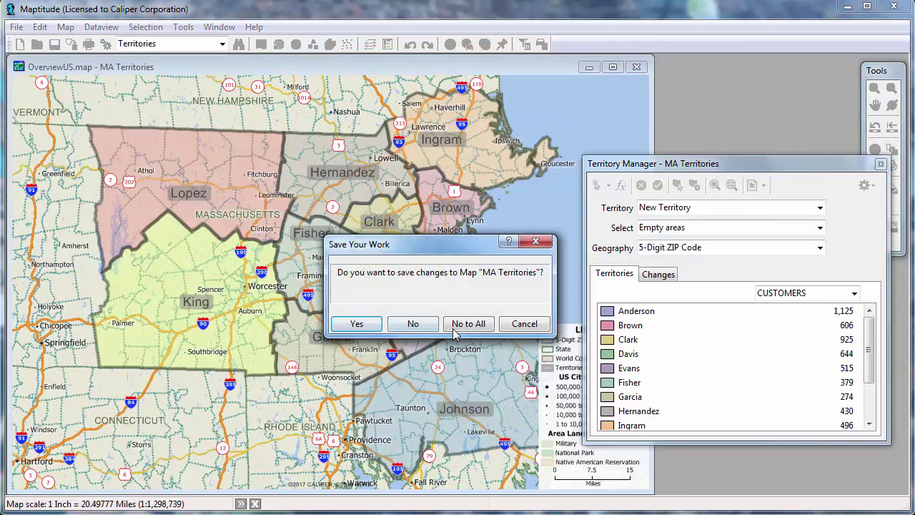
pyautogui.click(455, 328)
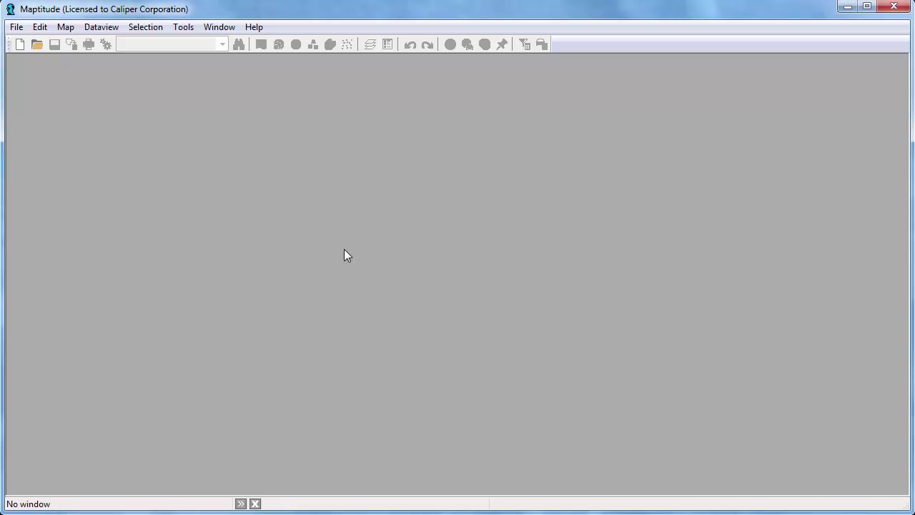
# Open the saved Denver Customers map.
pyautogui.click(36, 44)
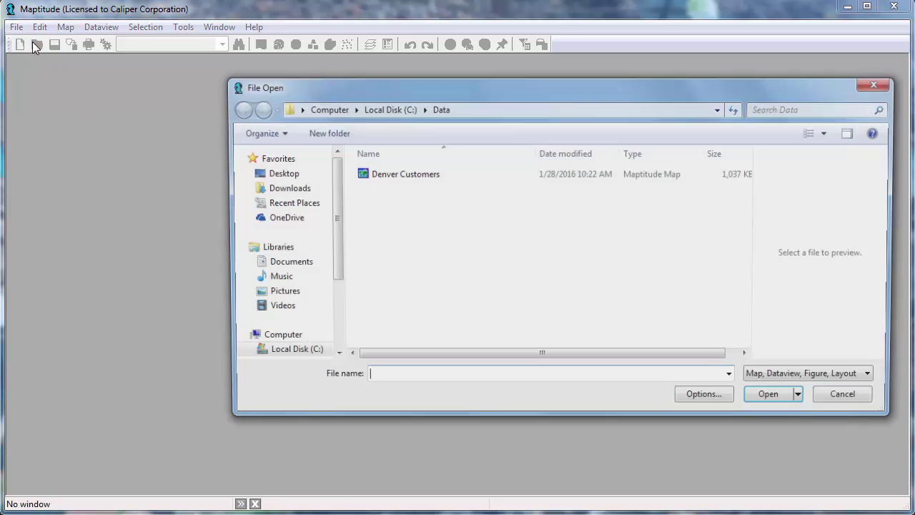
pyautogui.click(377, 179)
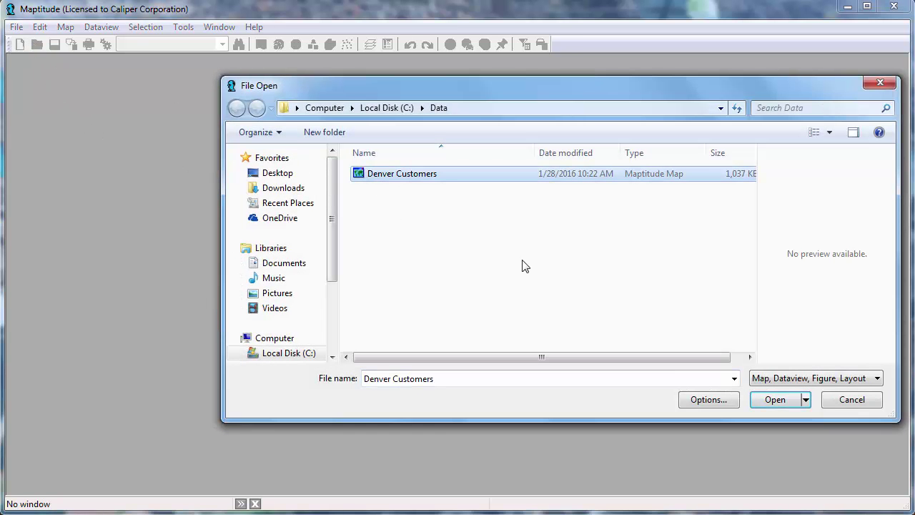
pyautogui.click(789, 401)
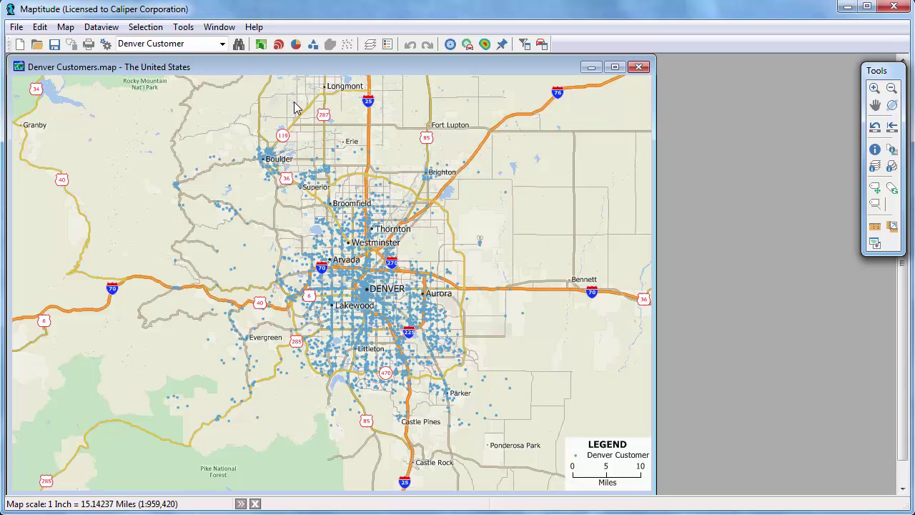
# Apply a Color Theme to the Denver Customer points using the Territory field.
pyautogui.click(260, 44)
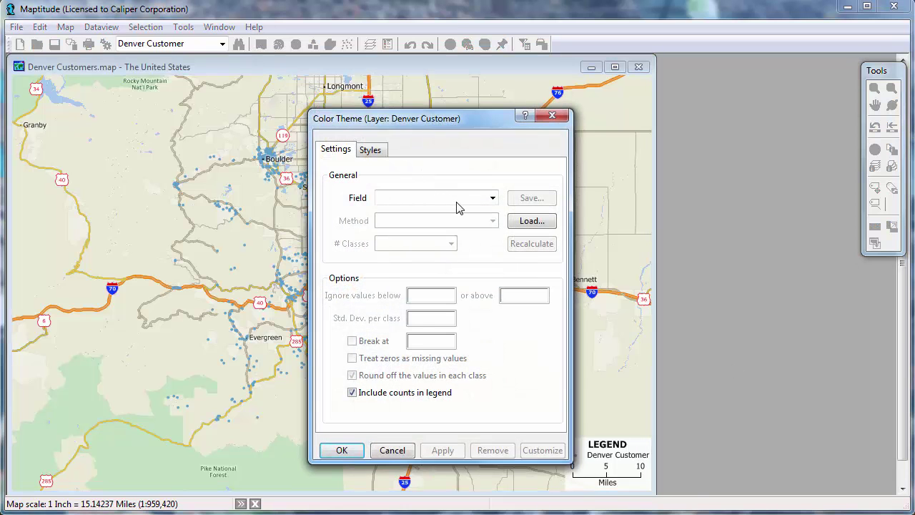
pyautogui.click(458, 202)
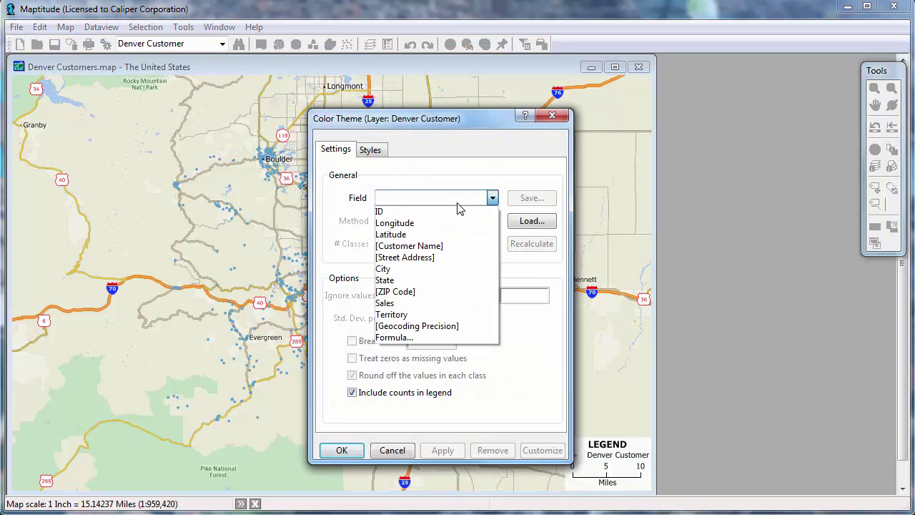
pyautogui.click(428, 315)
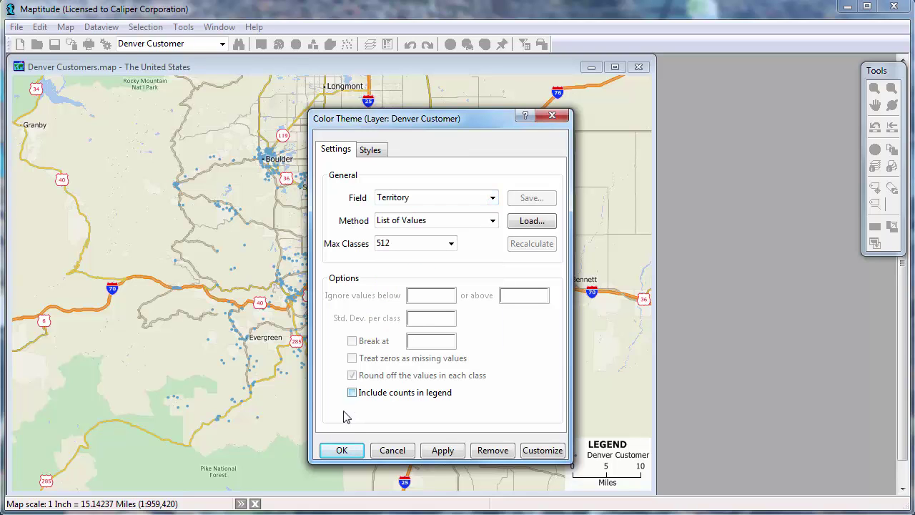
pyautogui.click(340, 450)
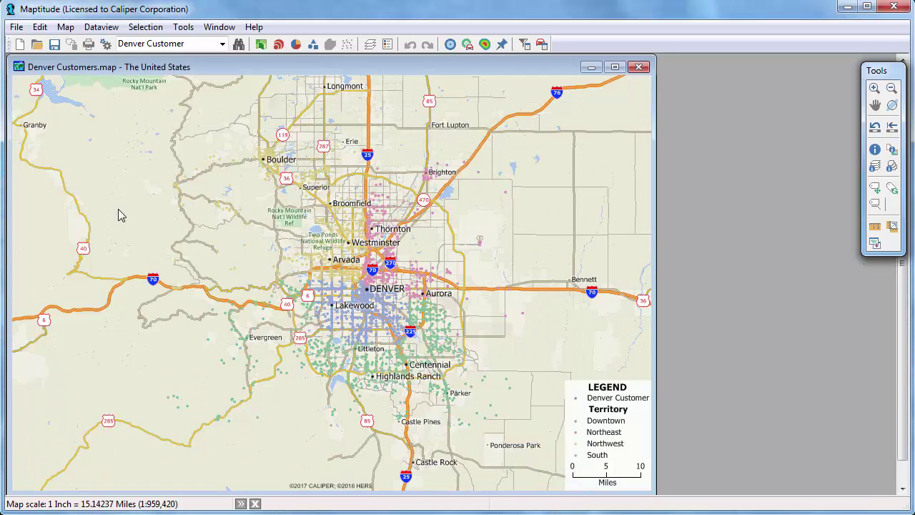
# Start a new territory map built from the existing customer point layer, keeping 5-Digit ZIP Codes and Territory settings.
pyautogui.click(20, 44)
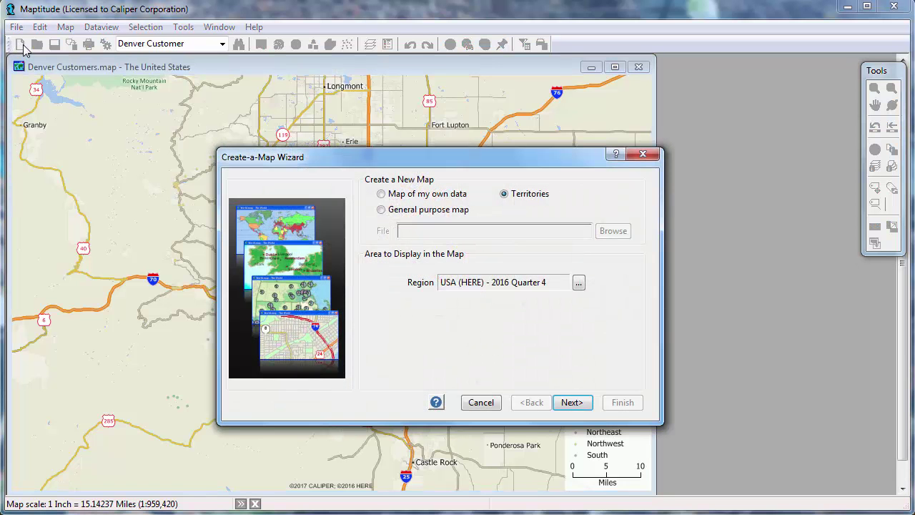
pyautogui.click(568, 402)
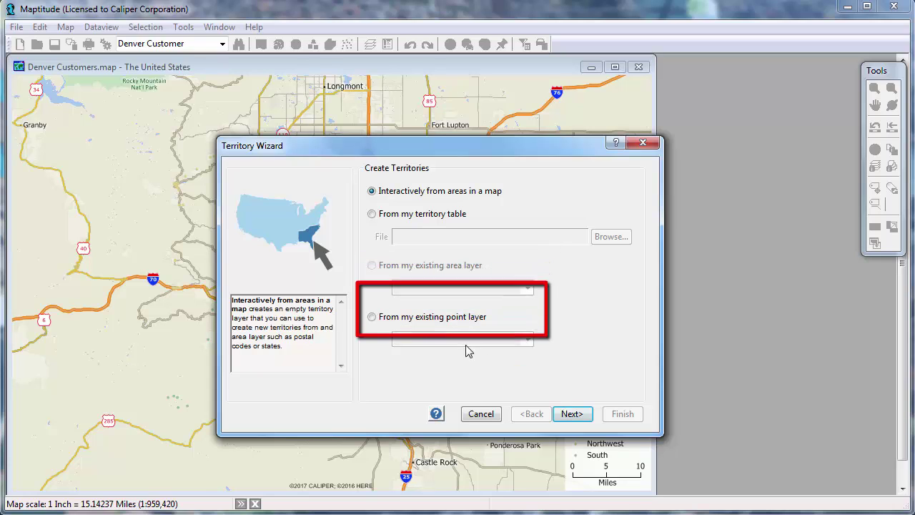
pyautogui.click(433, 320)
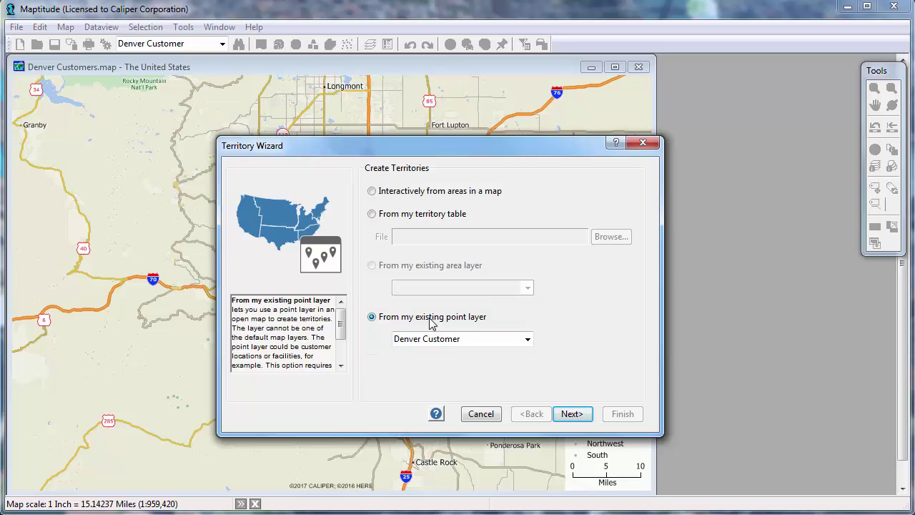
pyautogui.click(573, 414)
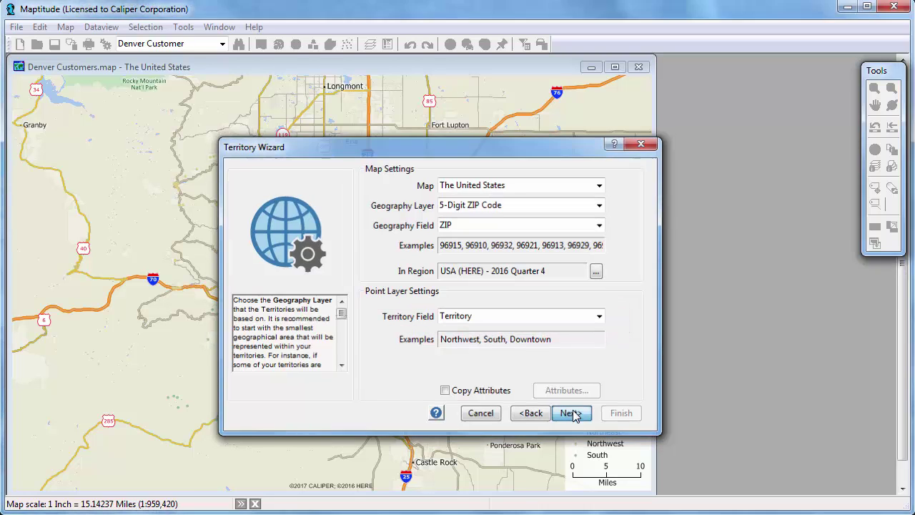
pyautogui.click(573, 414)
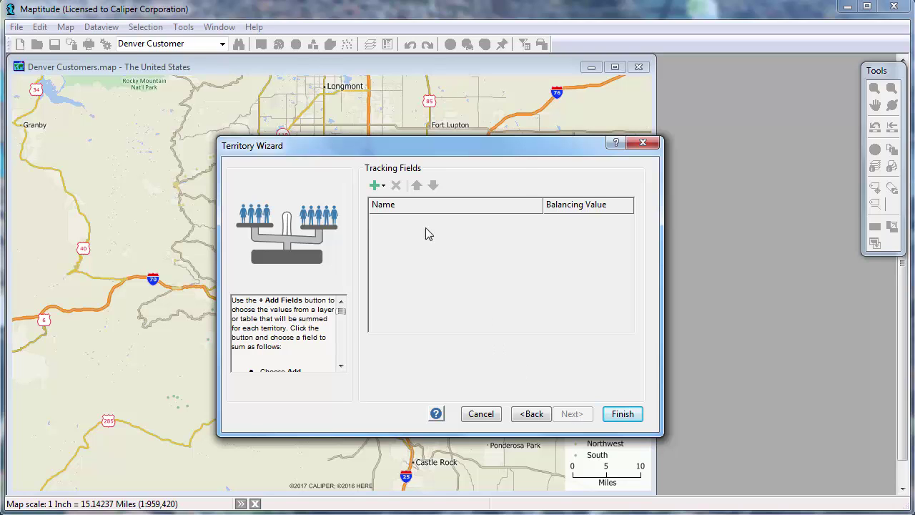
# Add Population as a geography-layer tracking field, then finish and save as Denver Customer Territories.
pyautogui.click(375, 186)
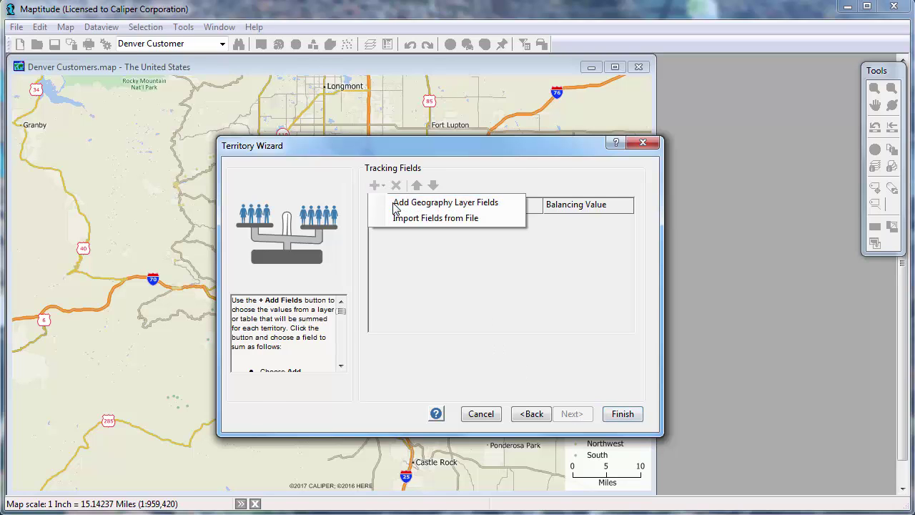
pyautogui.click(393, 207)
pyautogui.click(409, 345)
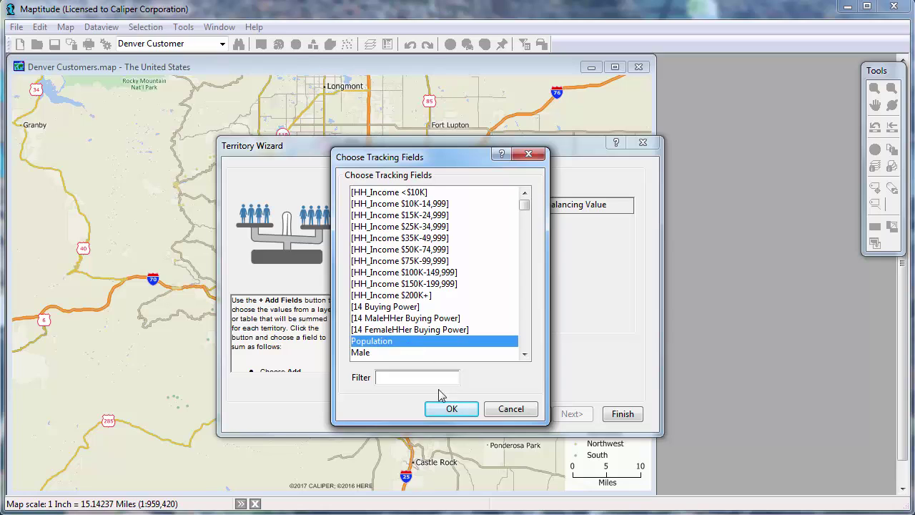
pyautogui.click(450, 408)
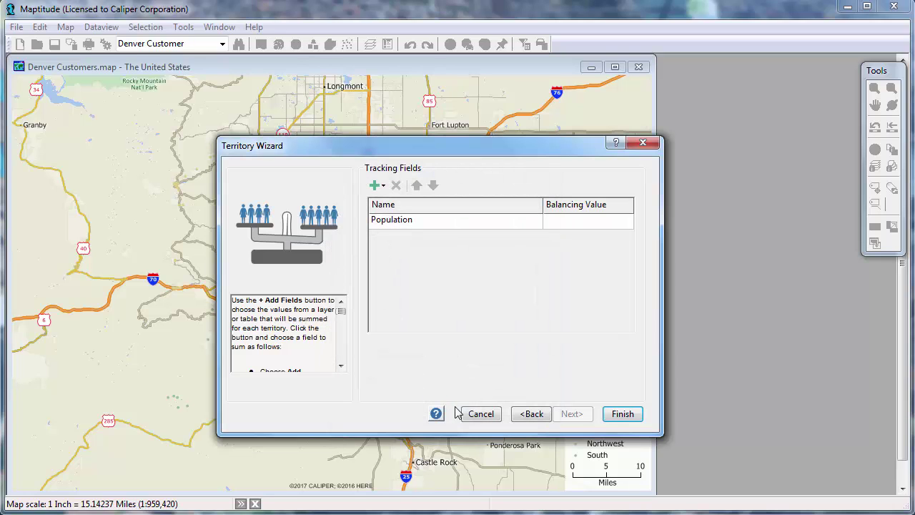
pyautogui.click(620, 415)
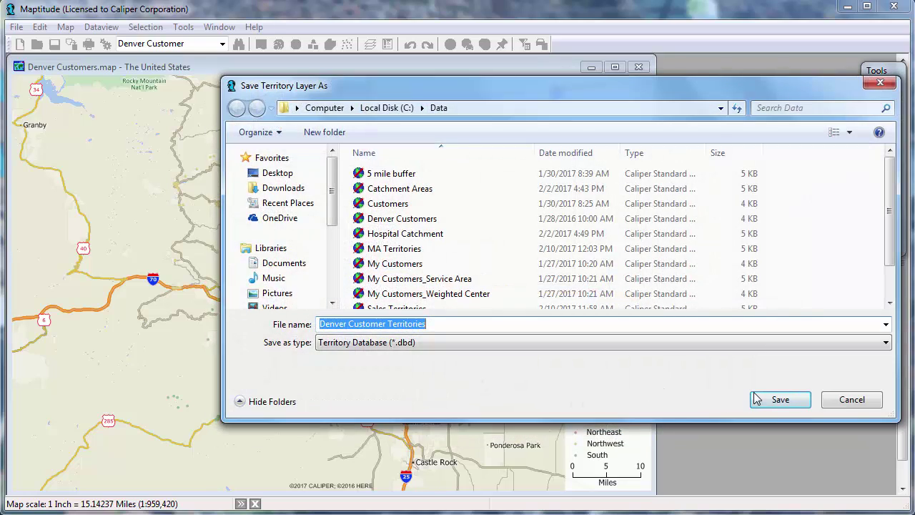
pyautogui.click(756, 398)
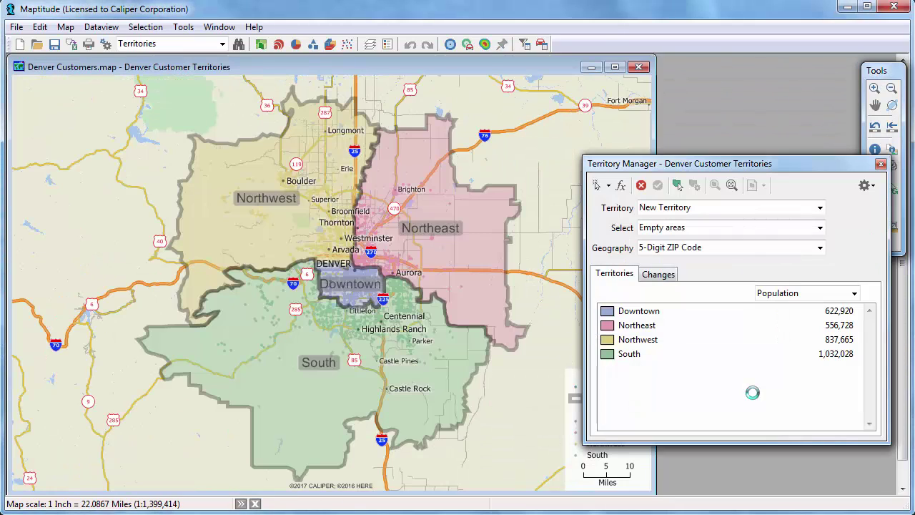